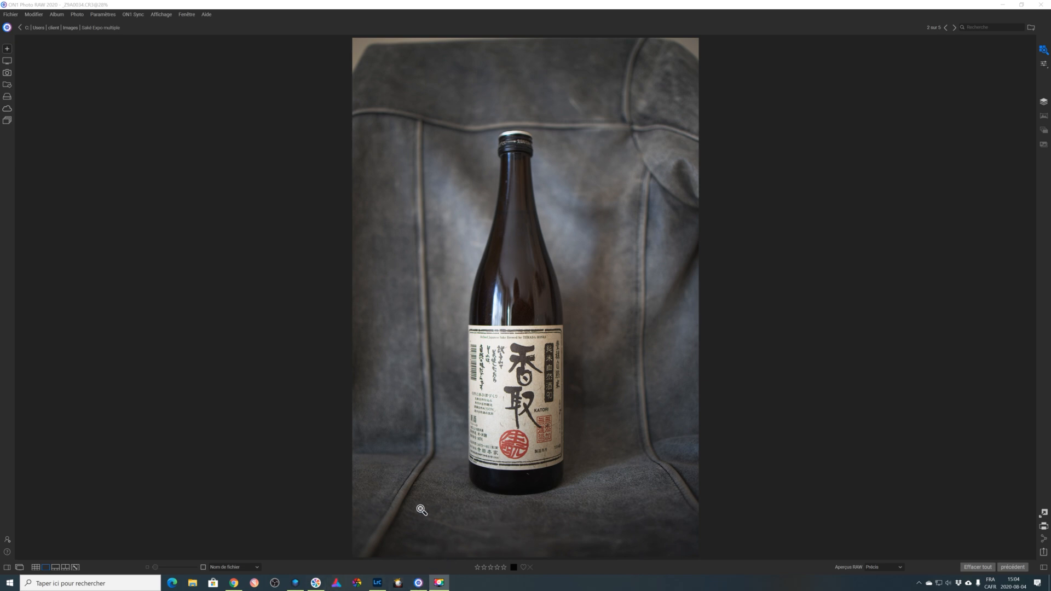
# Step: Switch to Lightroom Classic to view the same bottle photo, and open Luminar for the comparison
pyautogui.click(377, 583)
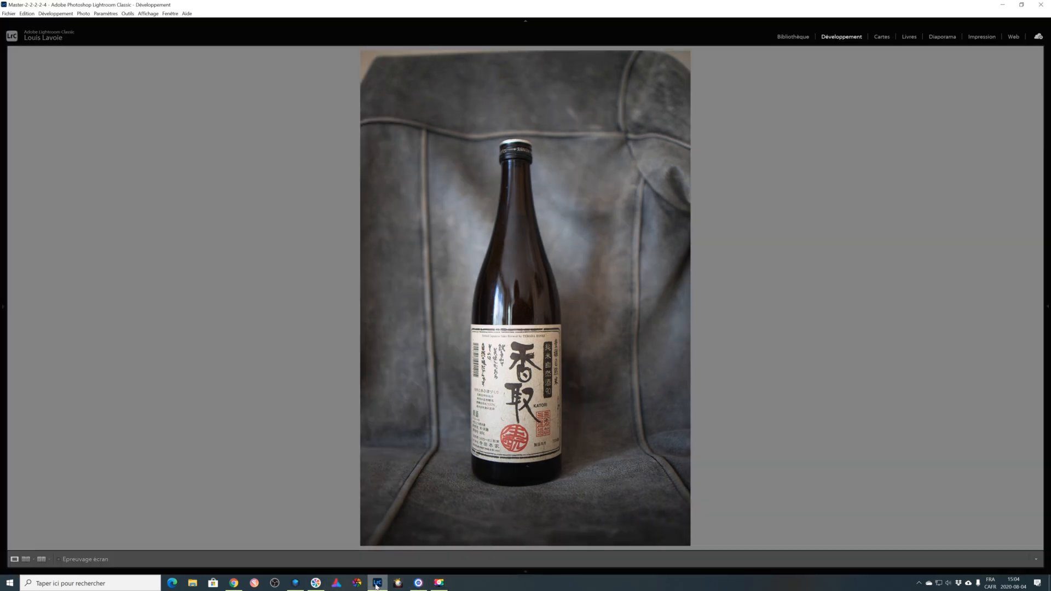
pyautogui.click(296, 583)
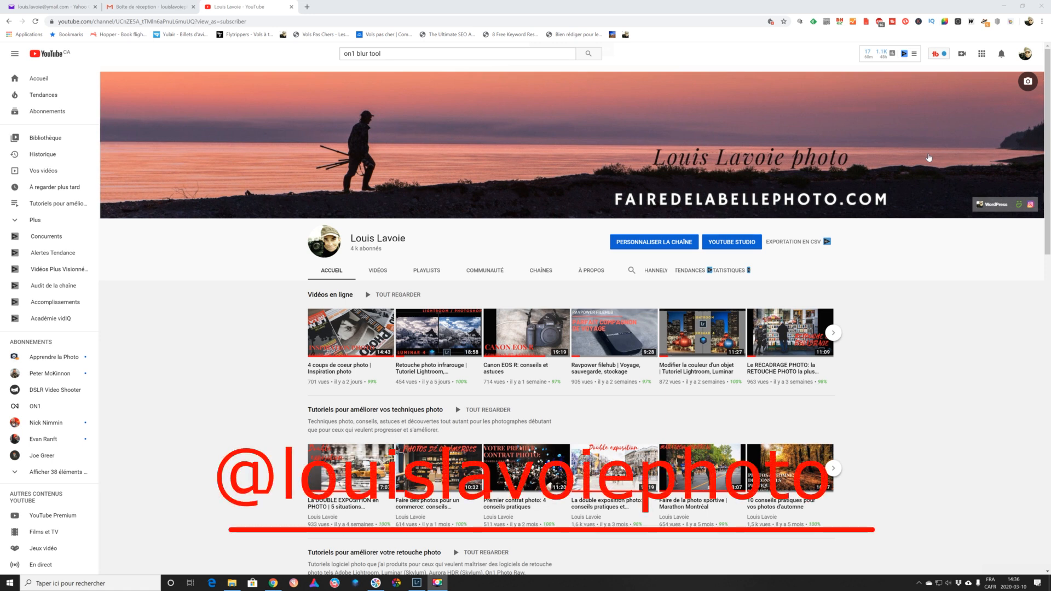
# Step: Browse the playlists on the YouTube channel's home page, from the online videos down to the flash tutorials
pyautogui.scroll(-1, 929, 158)
pyautogui.scroll(-3, 929, 158)
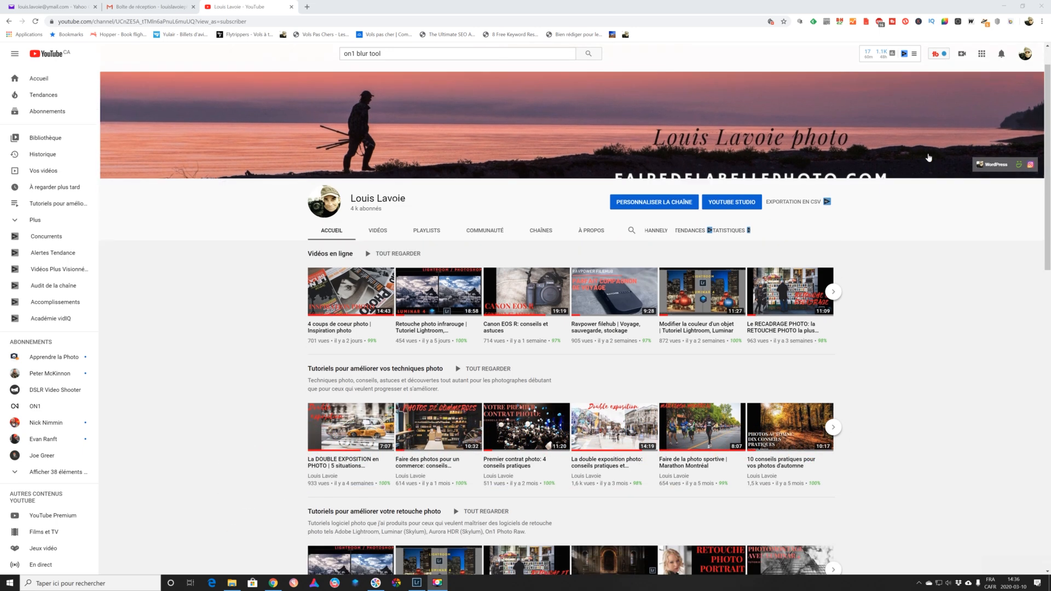
pyautogui.scroll(-3, 929, 157)
pyautogui.scroll(-2, 929, 158)
pyautogui.scroll(-3, 929, 158)
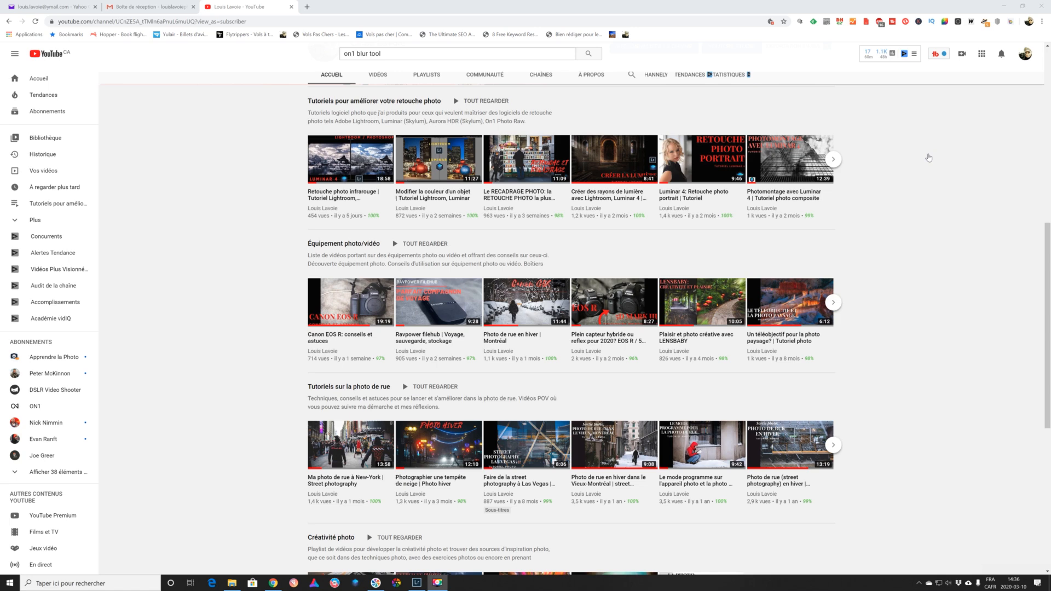
pyautogui.scroll(-4, 928, 158)
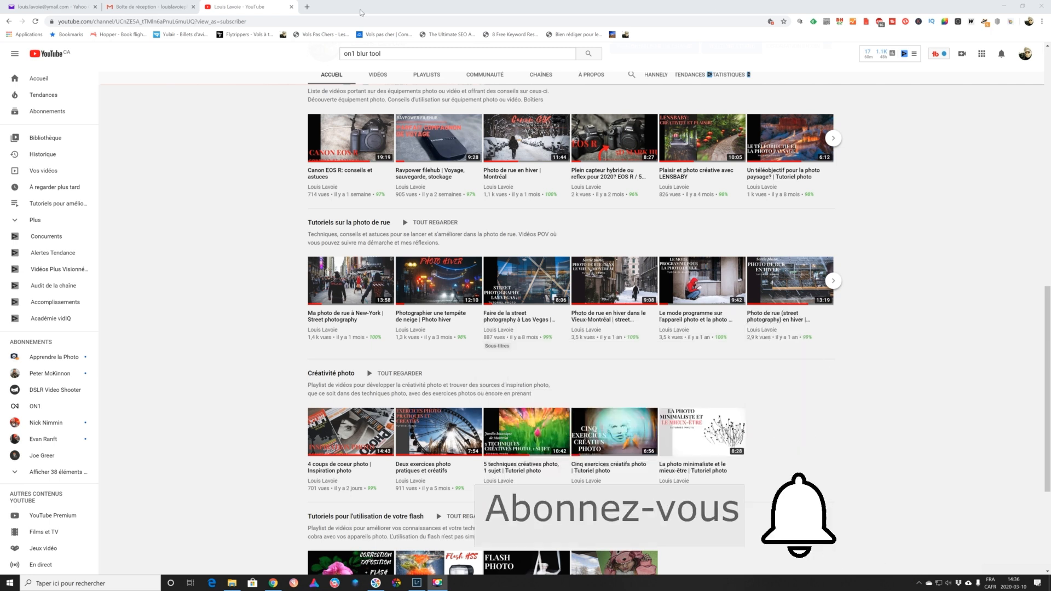
pyautogui.click(71, 206)
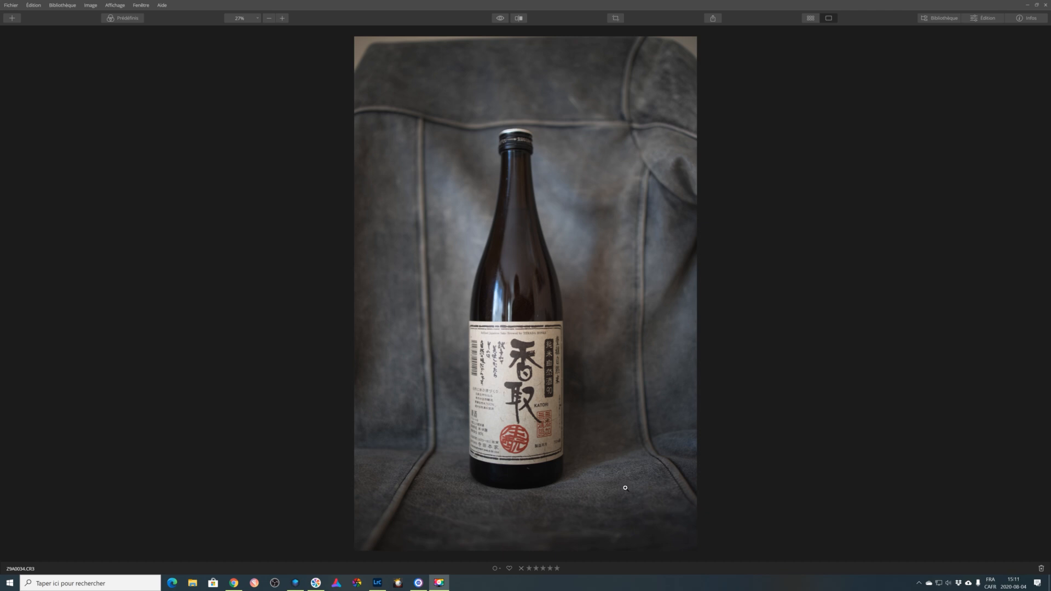
# Step: Magnify the bottle photo to 200% in Luminar and examine the upper part of the label for colour fringing
pyautogui.click(252, 20)
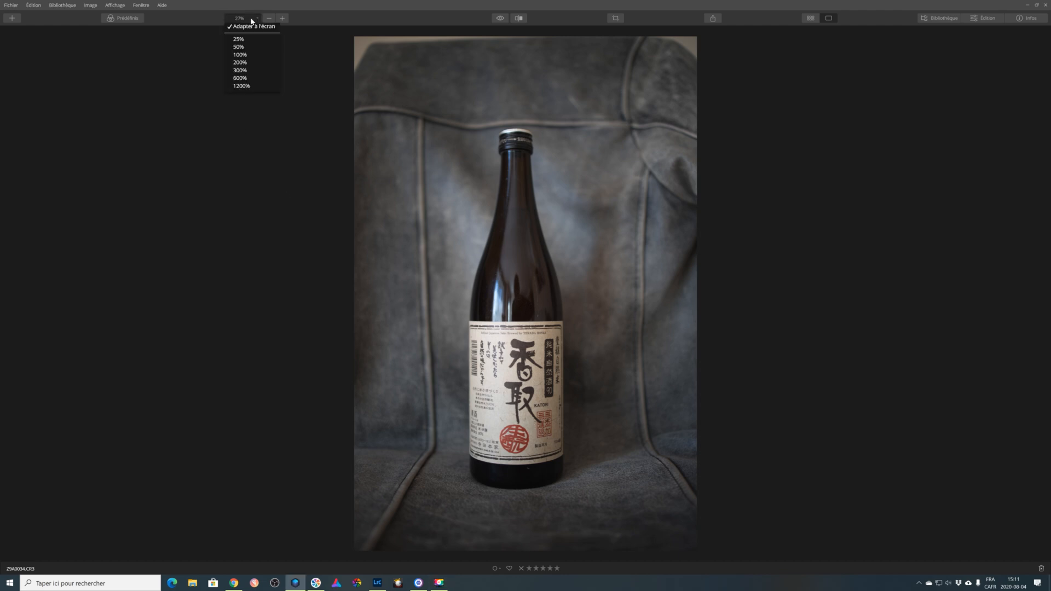
pyautogui.click(255, 64)
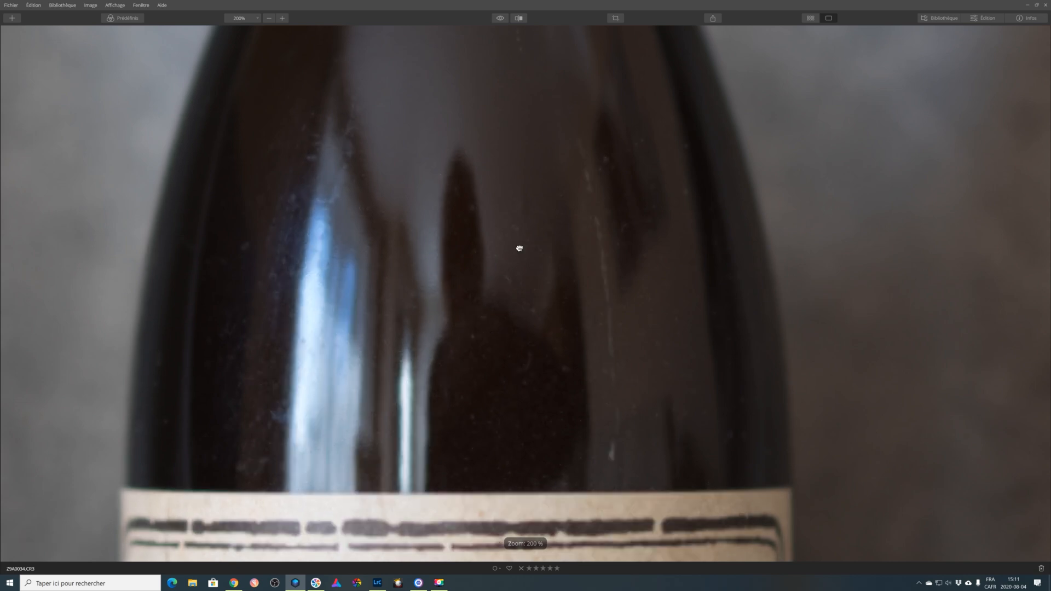
pyautogui.moveTo(519, 249); pyautogui.dragTo(517, 86)
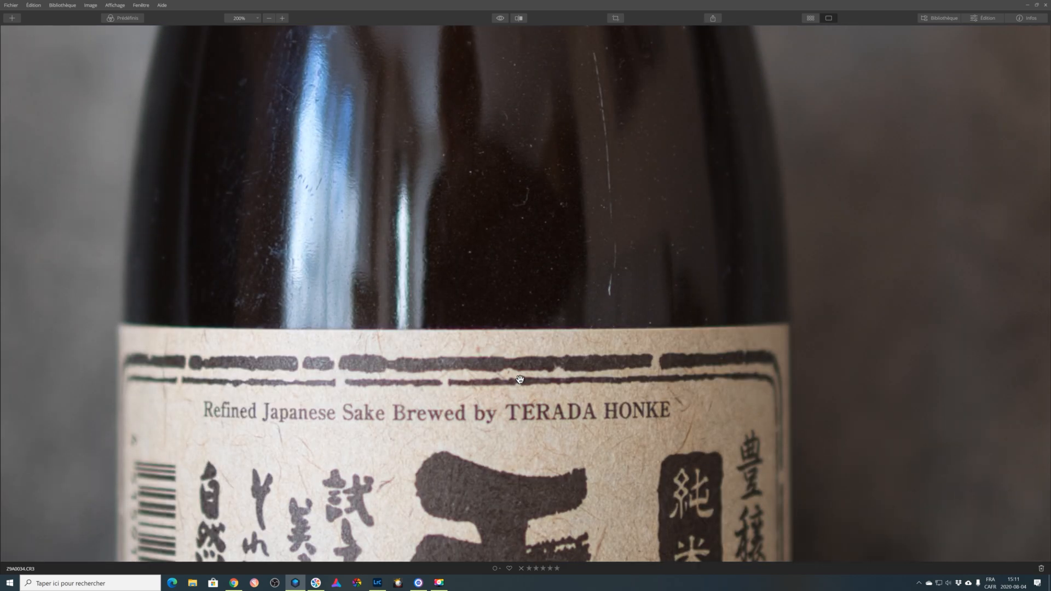
pyautogui.scroll(-3, 520, 379)
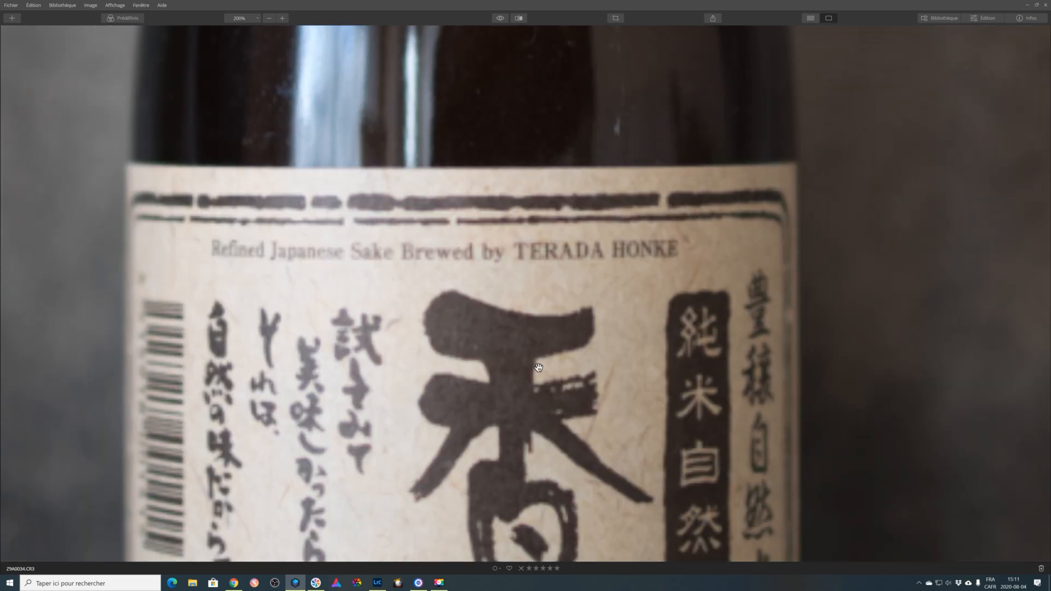
pyautogui.moveTo(539, 365); pyautogui.dragTo(504, 290)
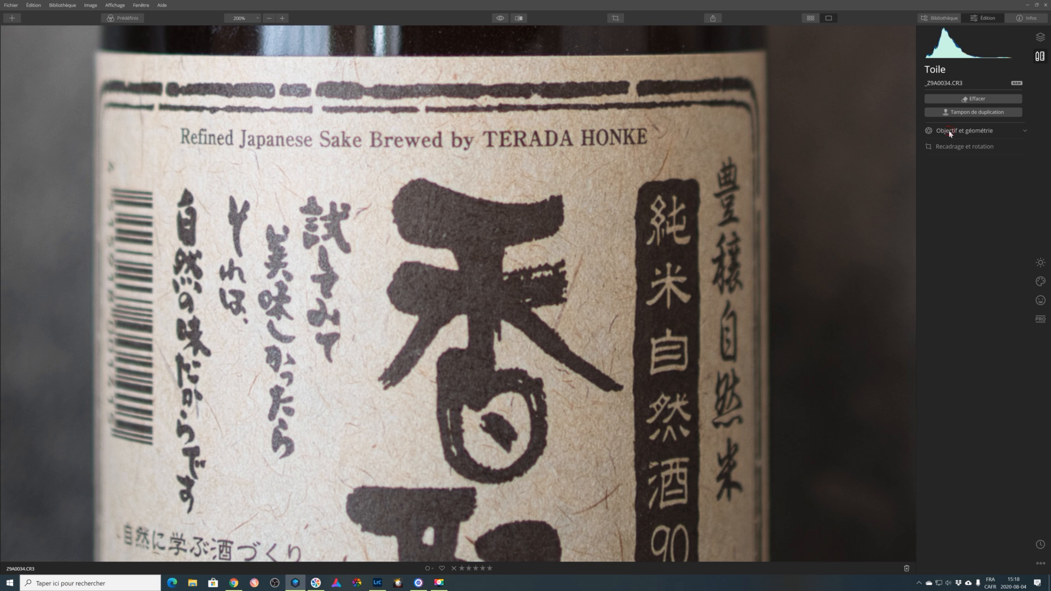
# Step: Enable automatic distortion corrections, chromatic aberration removal and fringe removal under Objectif et géométrie
pyautogui.click(950, 133)
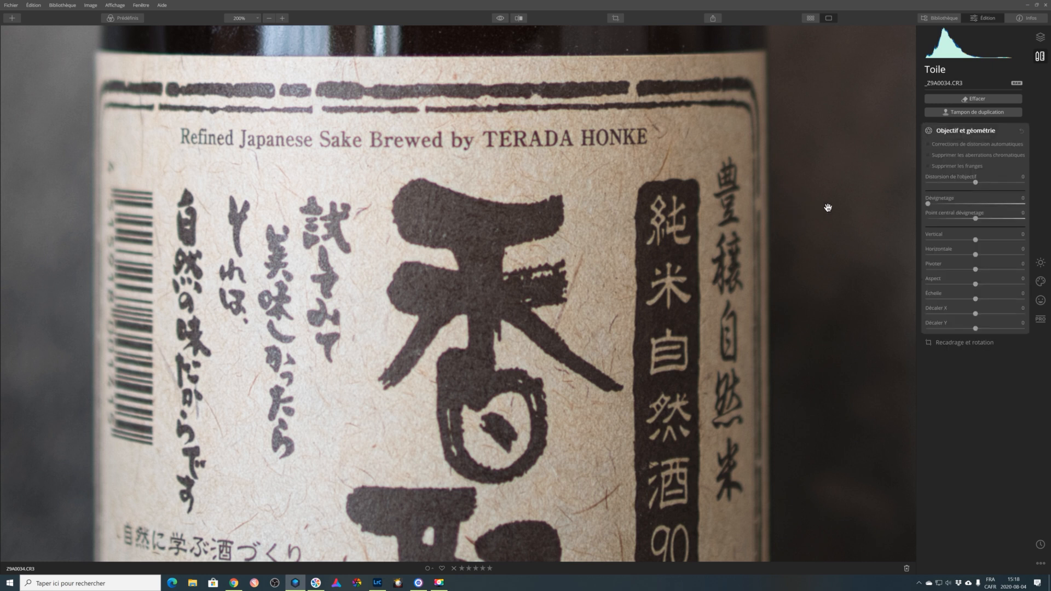
pyautogui.click(928, 166)
pyautogui.click(929, 156)
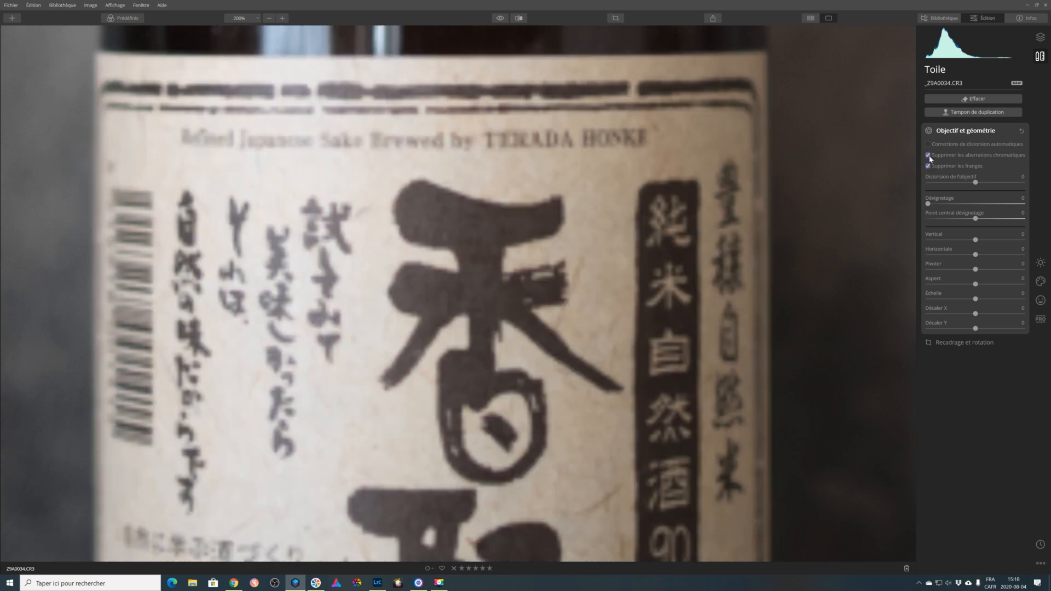
pyautogui.click(928, 144)
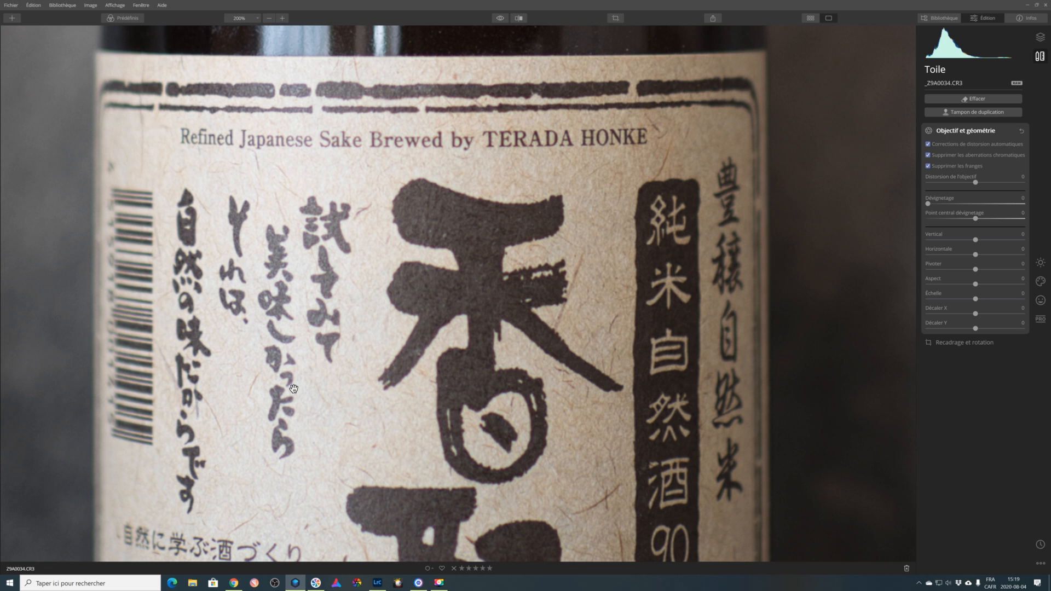
# Step: Switch to Lightroom Classic and enable chromatic aberration removal and the lens profile correction for the bottle photo
pyautogui.click(377, 583)
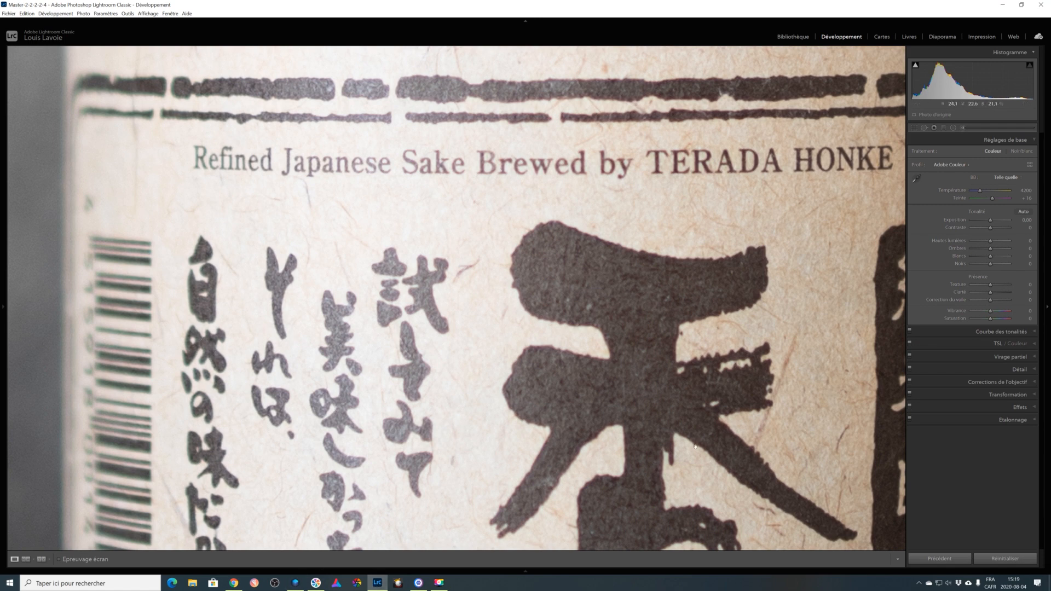
pyautogui.click(1035, 382)
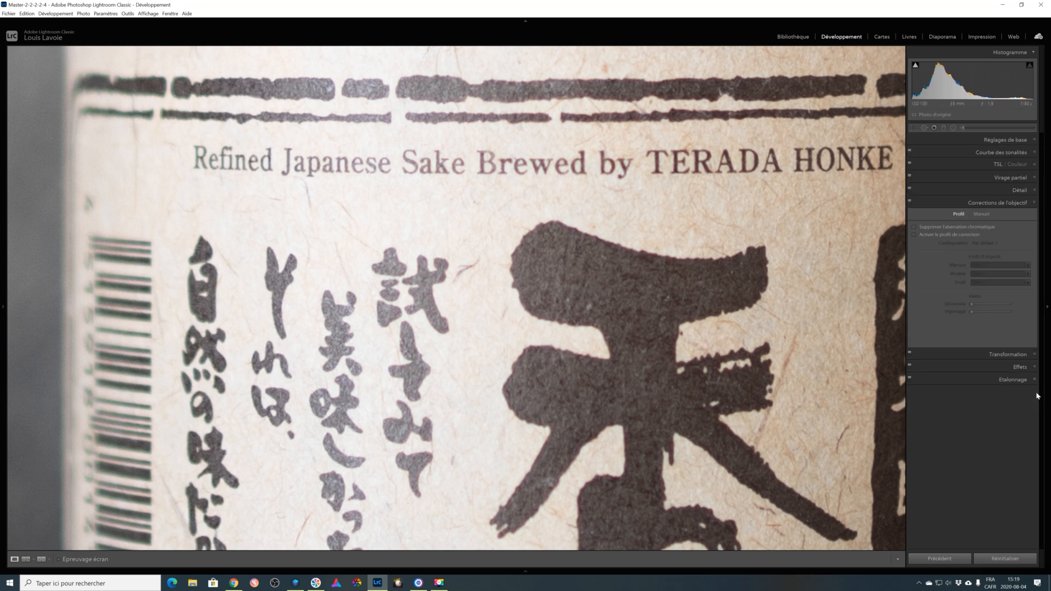
pyautogui.click(916, 235)
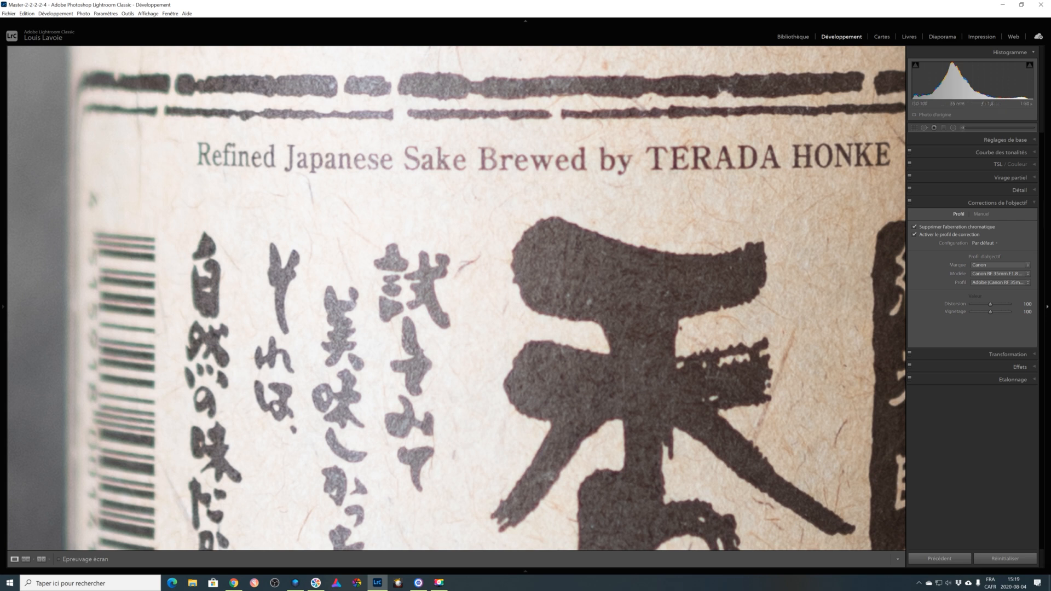
# Step: Manually defringe the label with a purple amount of 10 and hue range 30/87, and a green amount of 13 and hue range 32/86
pyautogui.click(981, 214)
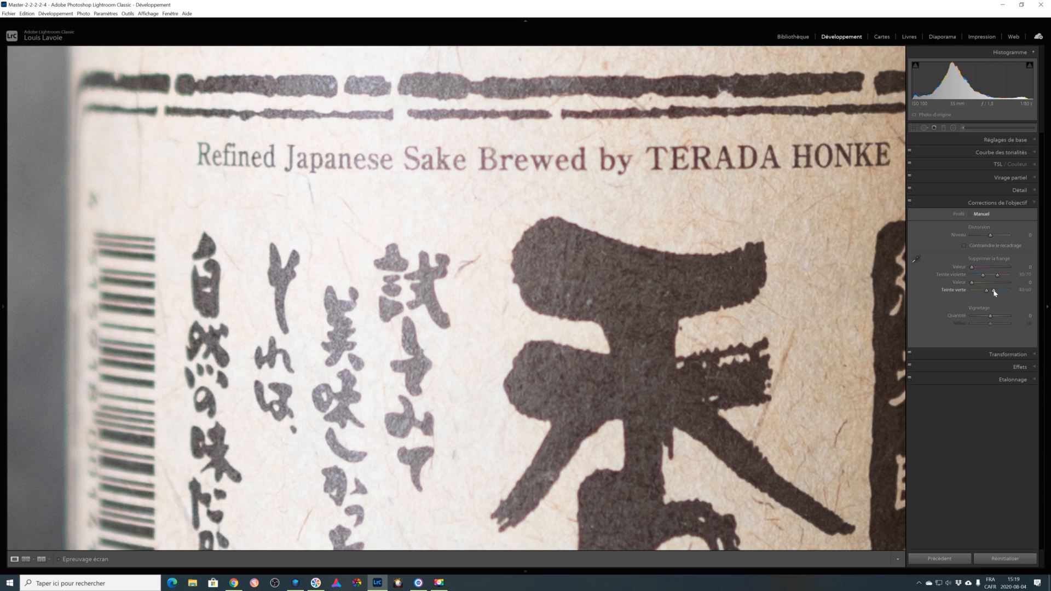
pyautogui.moveTo(995, 294)
pyautogui.mouseDown()
pyautogui.moveTo(1005, 291)
pyautogui.moveTo(988, 286)
pyautogui.mouseUp()
pyautogui.moveTo(1004, 291); pyautogui.dragTo(983, 293)
pyautogui.moveTo(984, 293); pyautogui.dragTo(984, 293)
pyautogui.moveTo(972, 268); pyautogui.dragTo(991, 266)
pyautogui.moveTo(999, 277); pyautogui.dragTo(1004, 279)
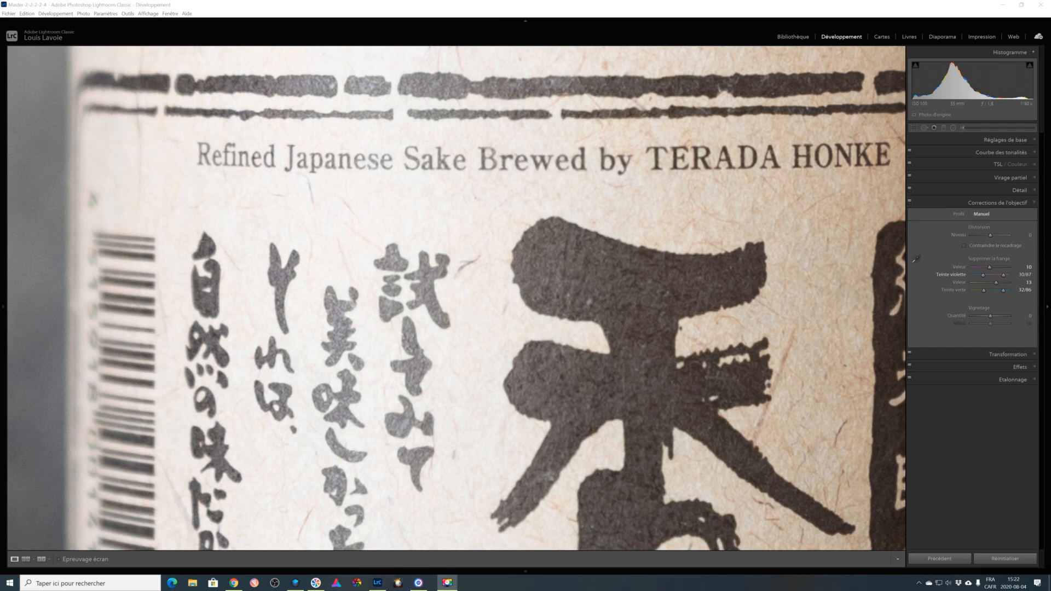
# Step: Switch to ON1 Photo RAW and raise the green and violet colour fringe corrections on the bottle photo, with green stronger than violet
pyautogui.click(418, 584)
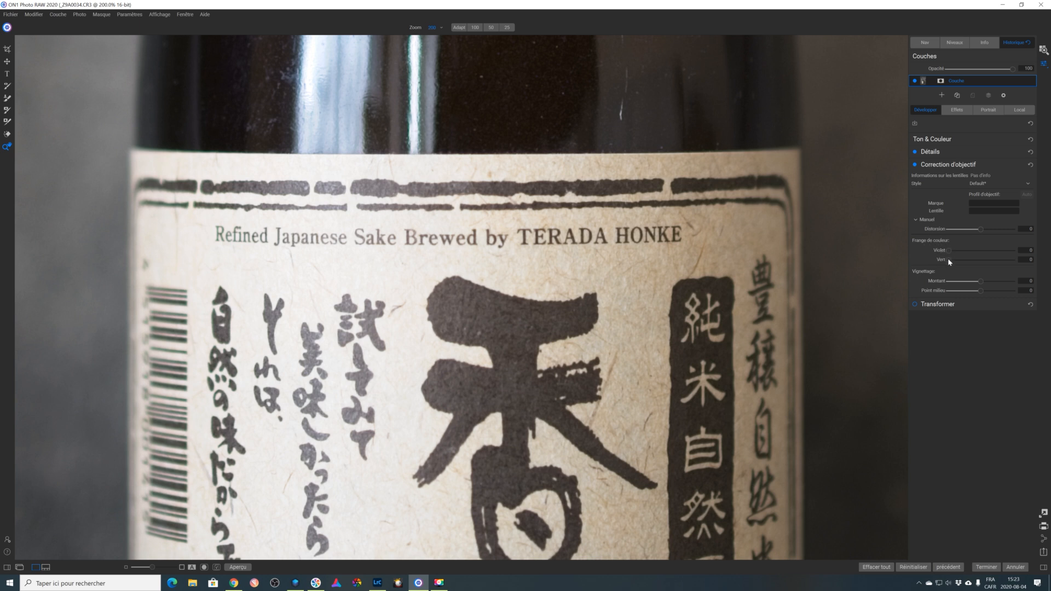
pyautogui.moveTo(950, 260); pyautogui.dragTo(992, 263)
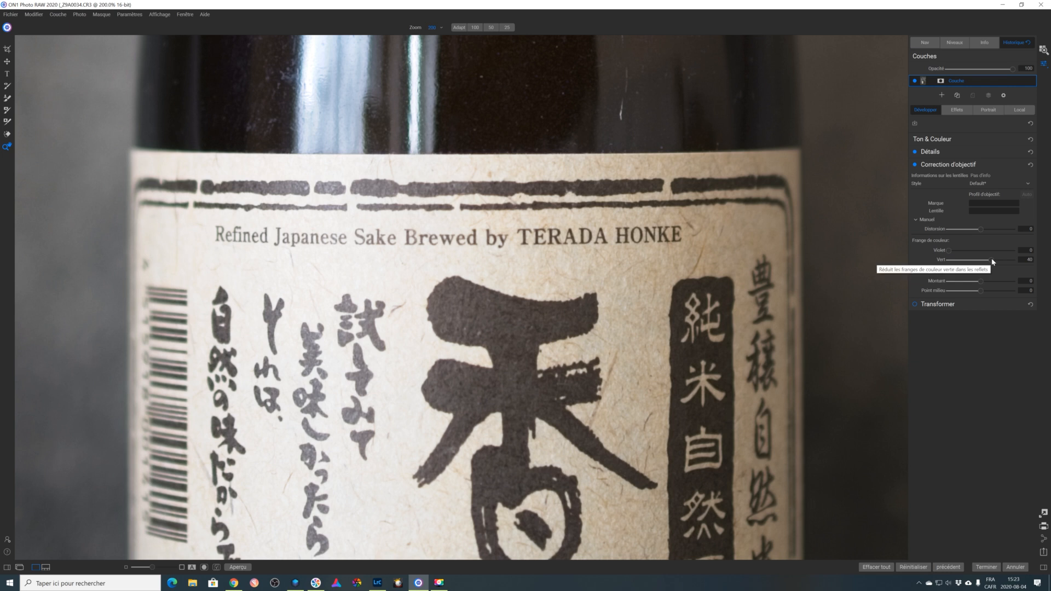
pyautogui.moveTo(992, 262); pyautogui.dragTo(967, 253)
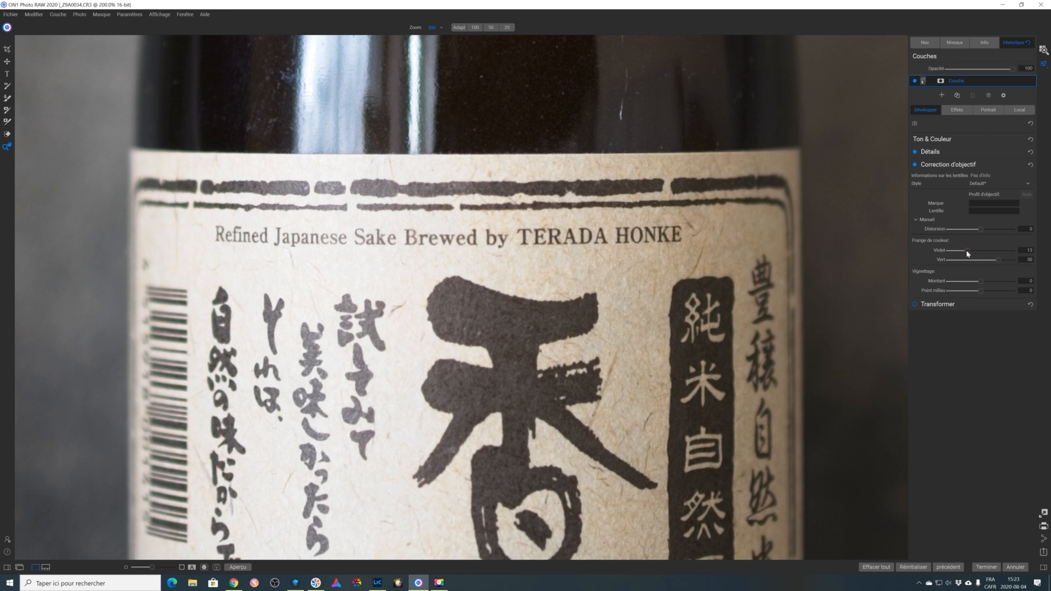
pyautogui.moveTo(967, 252); pyautogui.dragTo(973, 253)
pyautogui.moveTo(1000, 261); pyautogui.dragTo(1003, 261)
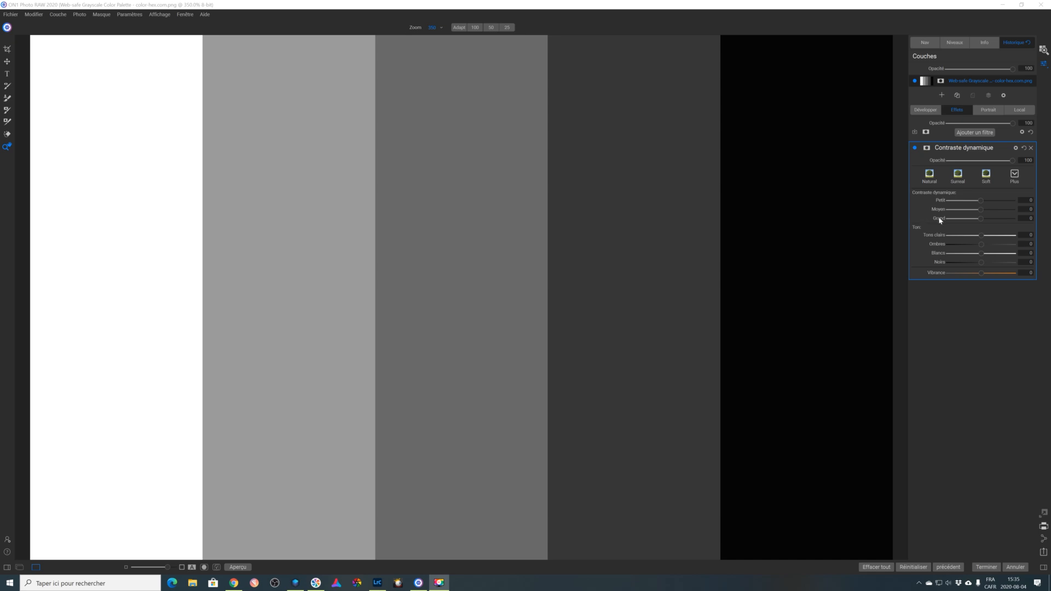
# Step: Test the Grand dynamic contrast on the grayscale palette by raising it to the maximum twice, and return it to 1
pyautogui.click(983, 219)
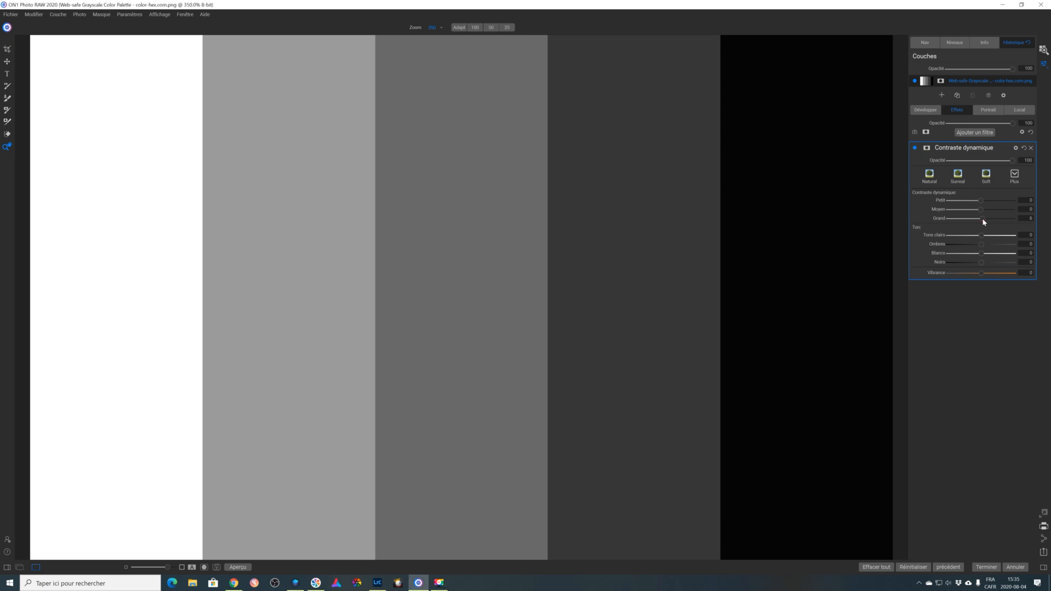
pyautogui.moveTo(995, 218); pyautogui.dragTo(1022, 229)
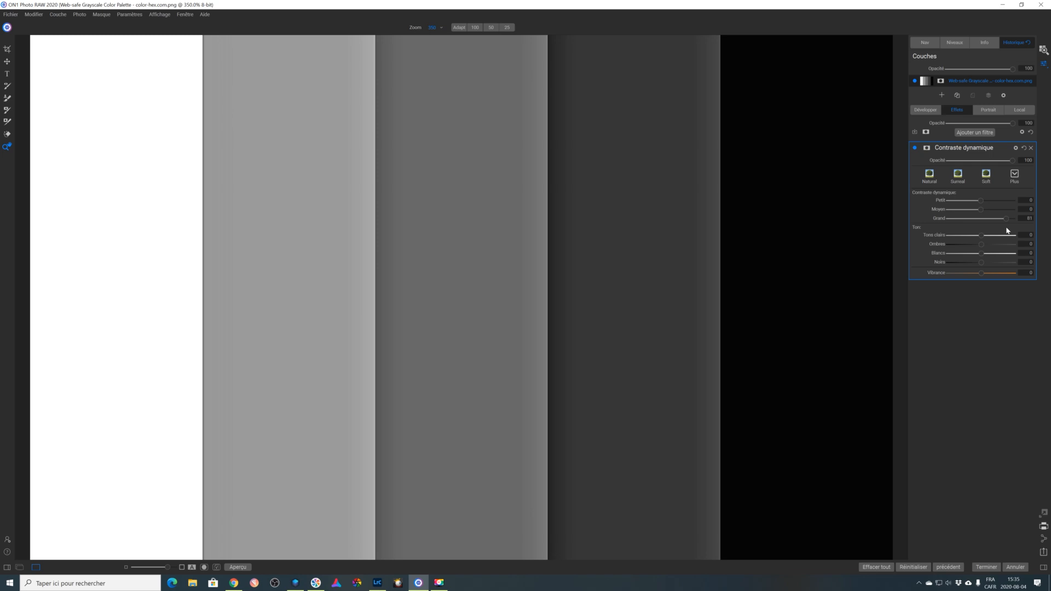
pyautogui.moveTo(1007, 231); pyautogui.dragTo(984, 228)
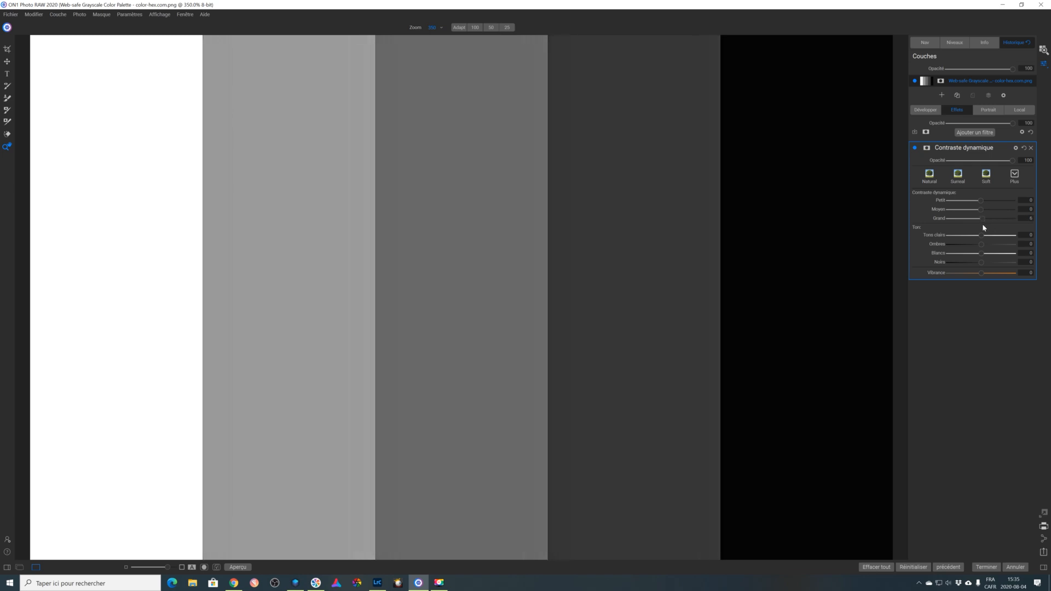
pyautogui.moveTo(981, 217); pyautogui.dragTo(1023, 218)
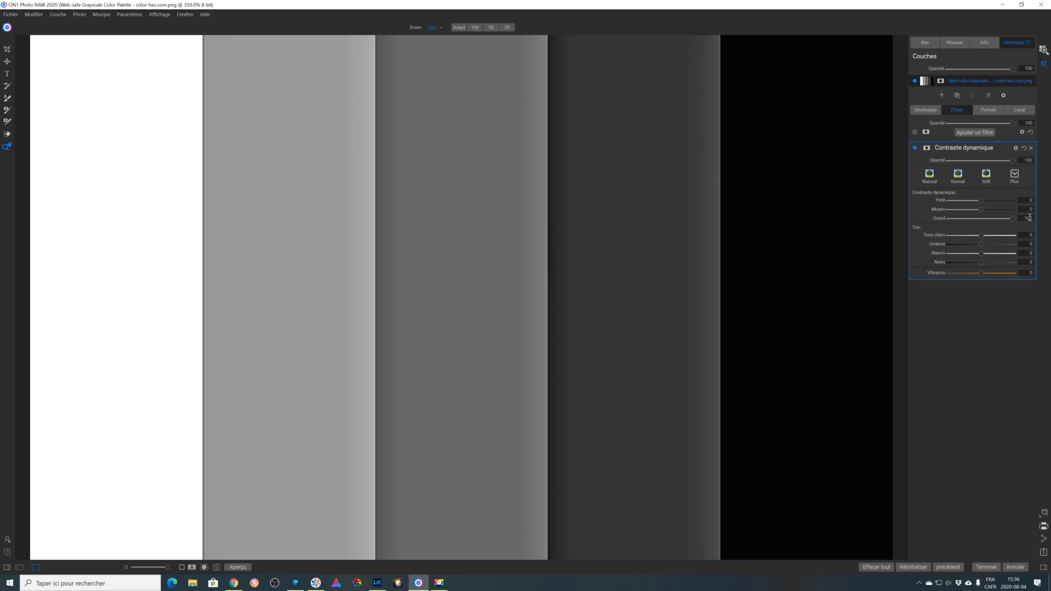
pyautogui.moveTo(1013, 222); pyautogui.dragTo(981, 223)
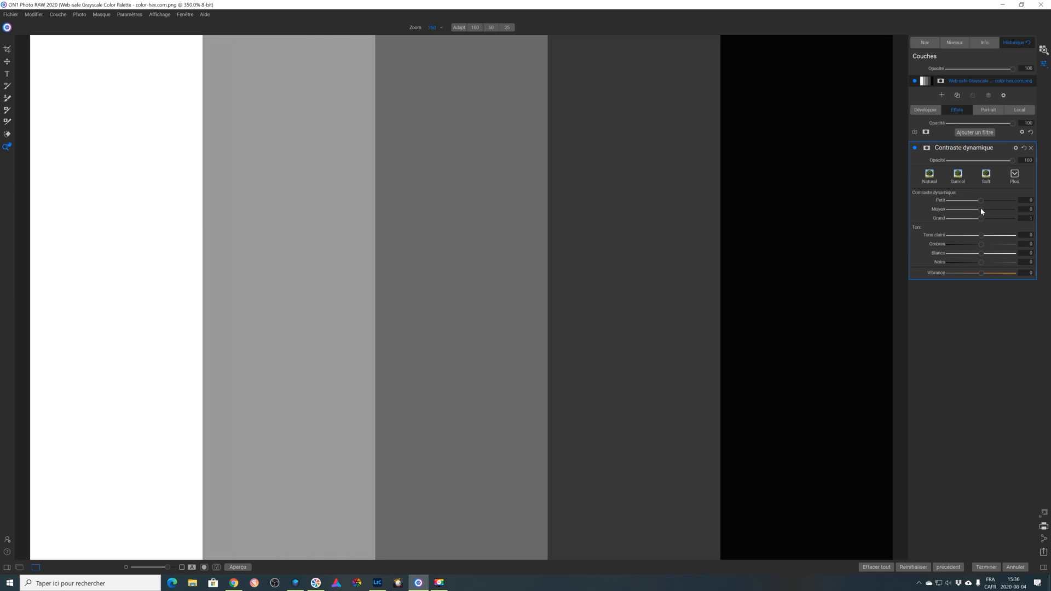
# Step: Test the Moyen dynamic contrast at 100 on the grayscale bands viewed at 400%, vary its strength, and return it to 1
pyautogui.moveTo(982, 213); pyautogui.dragTo(1041, 217)
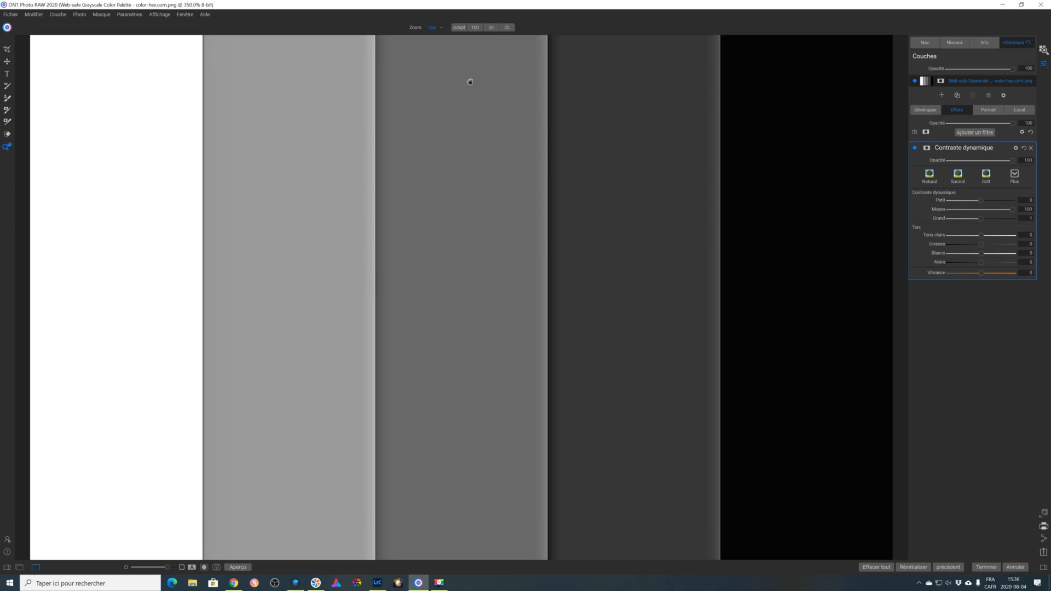
pyautogui.click(441, 28)
pyautogui.moveTo(437, 37); pyautogui.dragTo(445, 38)
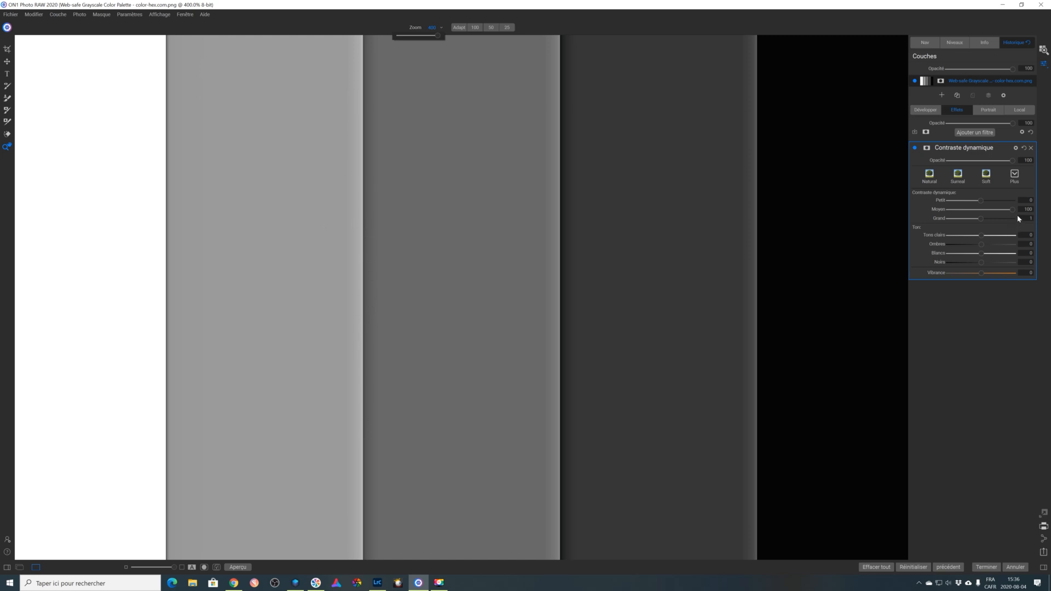
pyautogui.moveTo(1012, 209)
pyautogui.mouseDown()
pyautogui.moveTo(981, 214)
pyautogui.moveTo(1030, 218)
pyautogui.mouseUp()
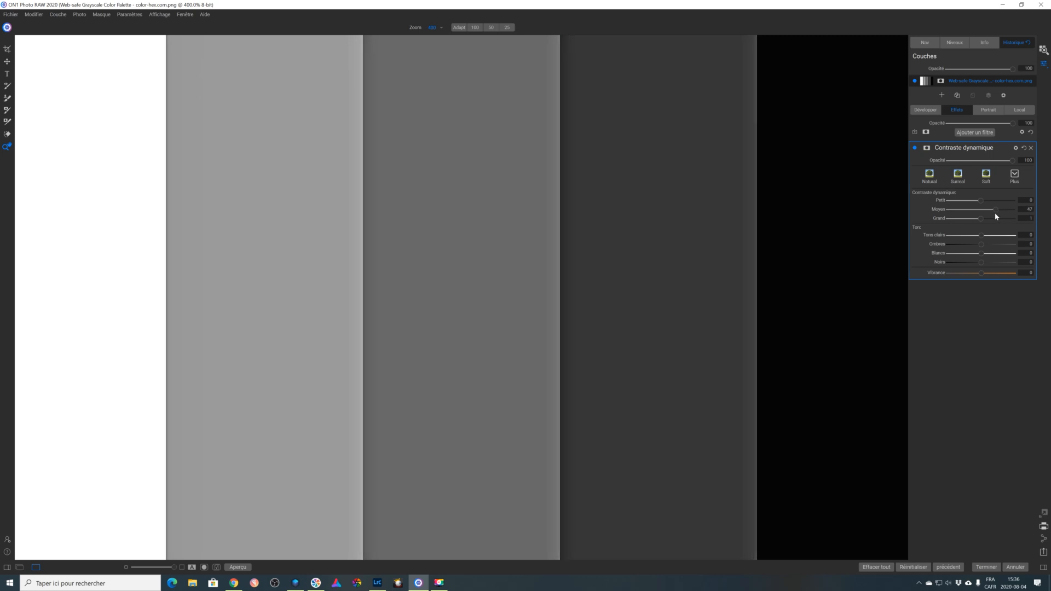
pyautogui.moveTo(994, 214)
pyautogui.mouseDown()
pyautogui.moveTo(984, 209)
pyautogui.moveTo(1014, 213)
pyautogui.mouseUp()
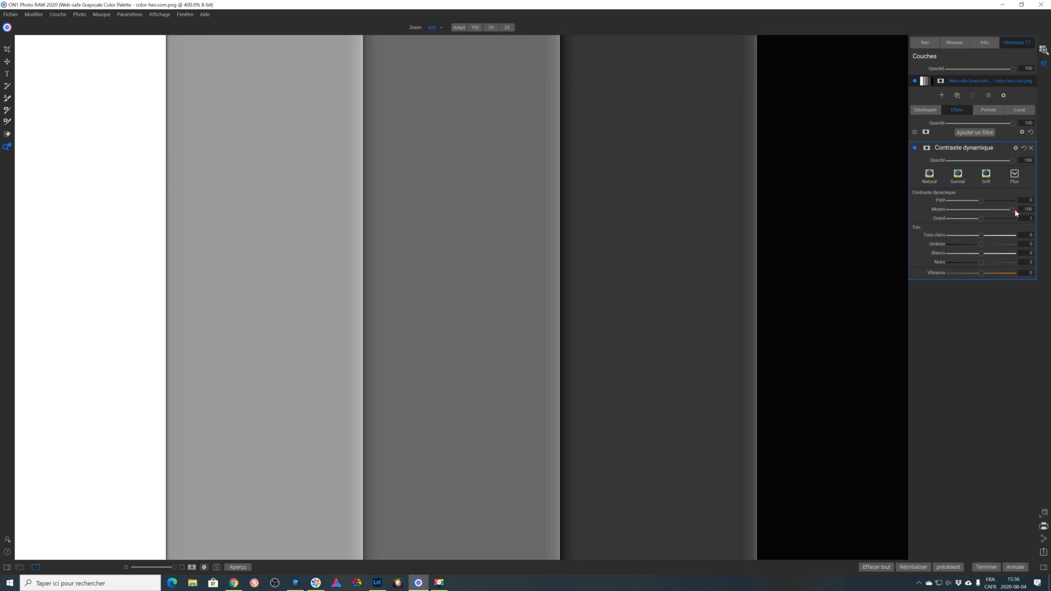
pyautogui.moveTo(1000, 212)
pyautogui.mouseDown()
pyautogui.moveTo(1014, 216)
pyautogui.moveTo(990, 217)
pyautogui.moveTo(1018, 217)
pyautogui.moveTo(982, 216)
pyautogui.mouseUp()
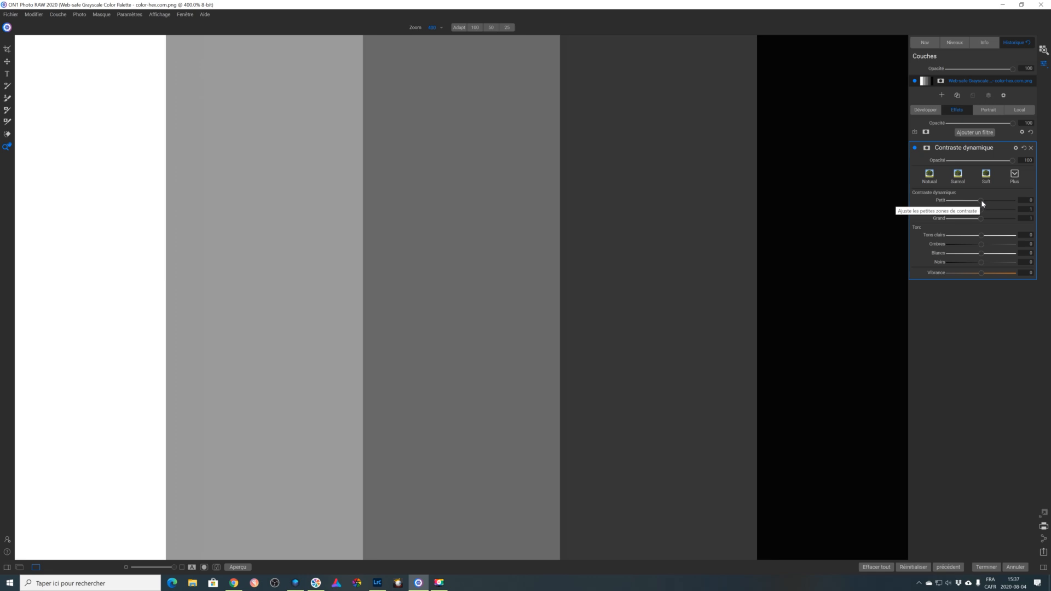
# Step: Test the Petit dynamic contrast at 100 on the grayscale bands, and return it to 1
pyautogui.click(982, 202)
pyautogui.moveTo(983, 203); pyautogui.dragTo(1014, 204)
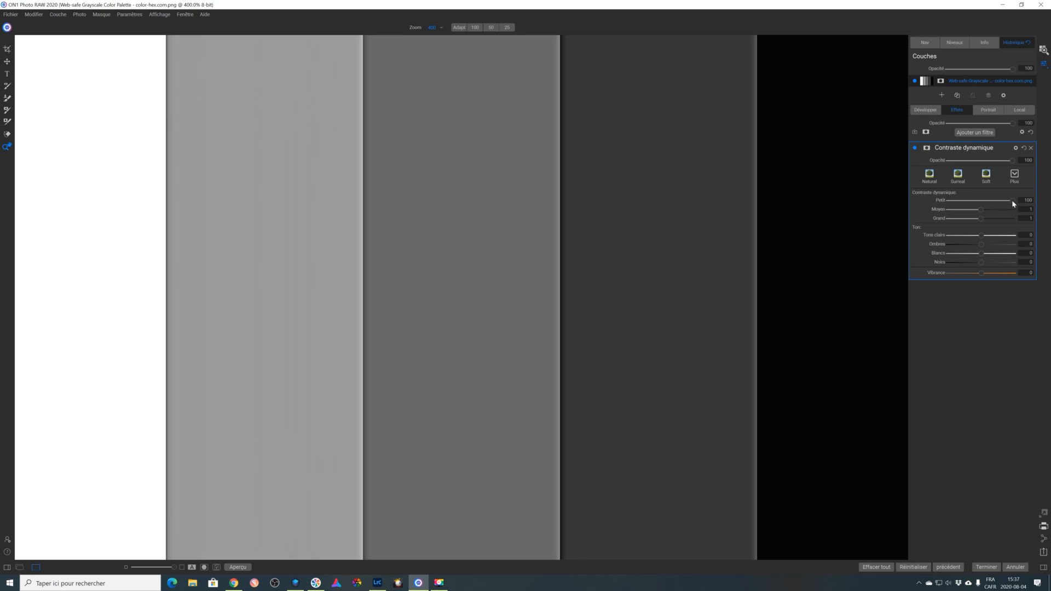
pyautogui.moveTo(1012, 204); pyautogui.dragTo(980, 205)
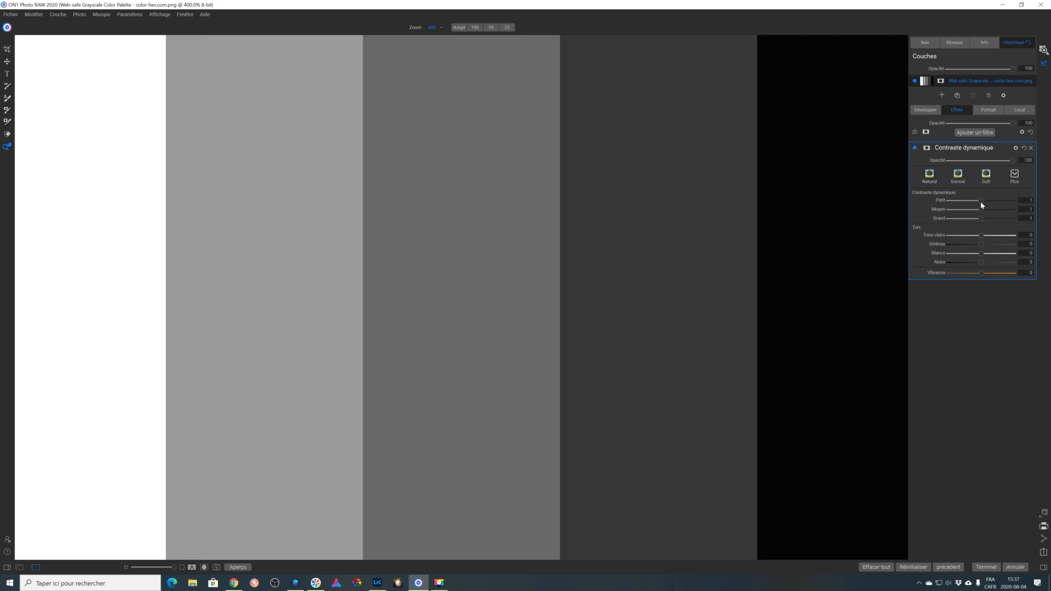
# Step: Test the Petit dynamic contrast at 100 again on the grayscale bands, reset it, and try raising the Grand dynamic contrast instead
pyautogui.moveTo(981, 205); pyautogui.dragTo(1040, 209)
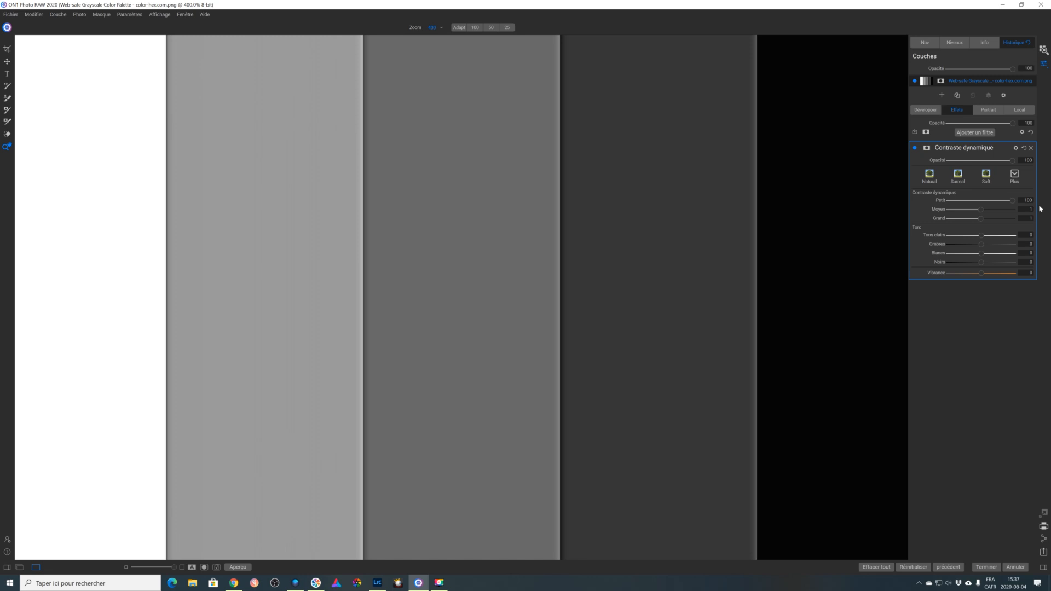
pyautogui.click(982, 203)
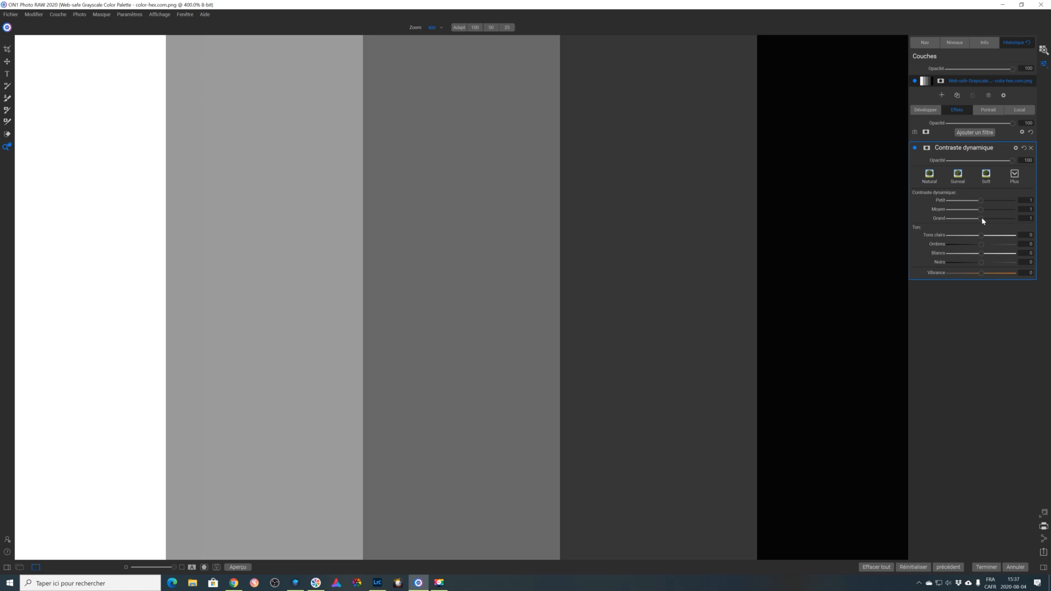
pyautogui.moveTo(982, 221); pyautogui.dragTo(1030, 214)
pyautogui.doubleClick(942, 218)
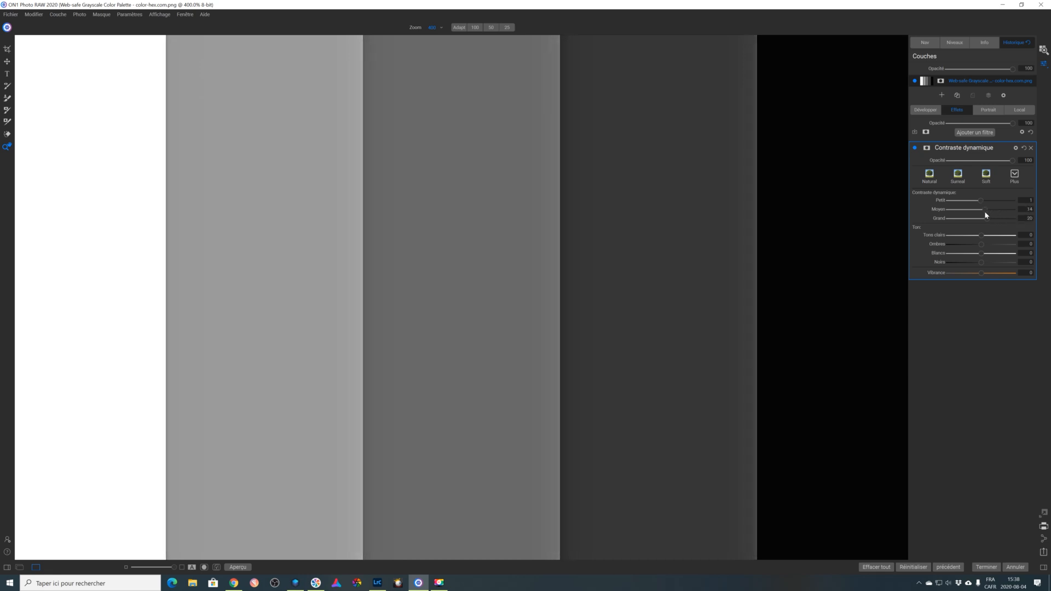
# Step: Clear the Moyen and Grand dynamic contrast values, with Moyen at 0, and raise Petit on the grayscale bands
pyautogui.doubleClick(945, 211)
pyautogui.click(1022, 210)
pyautogui.doubleClick(1033, 210)
pyautogui.press('BackSpace')
pyautogui.doubleClick(1031, 218)
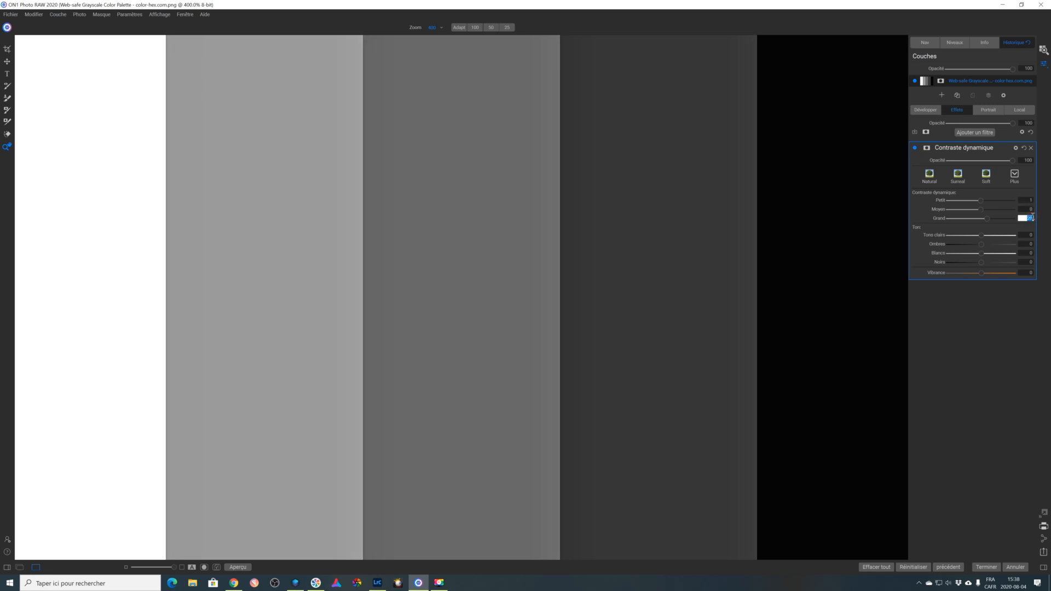
pyautogui.press('BackSpace')
pyautogui.doubleClick(1031, 200)
pyautogui.moveTo(981, 201); pyautogui.dragTo(1013, 203)
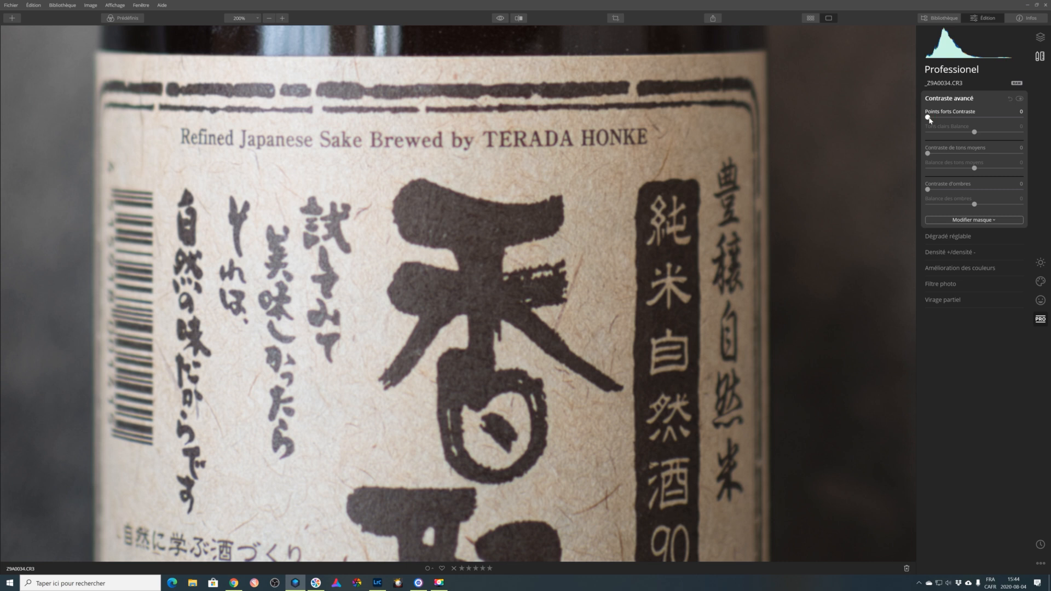
# Step: In Luminar's Contraste avancé, test the highlights contrast at 27 and 99 on the bottle label, and return it to 0
pyautogui.moveTo(929, 119); pyautogui.dragTo(954, 119)
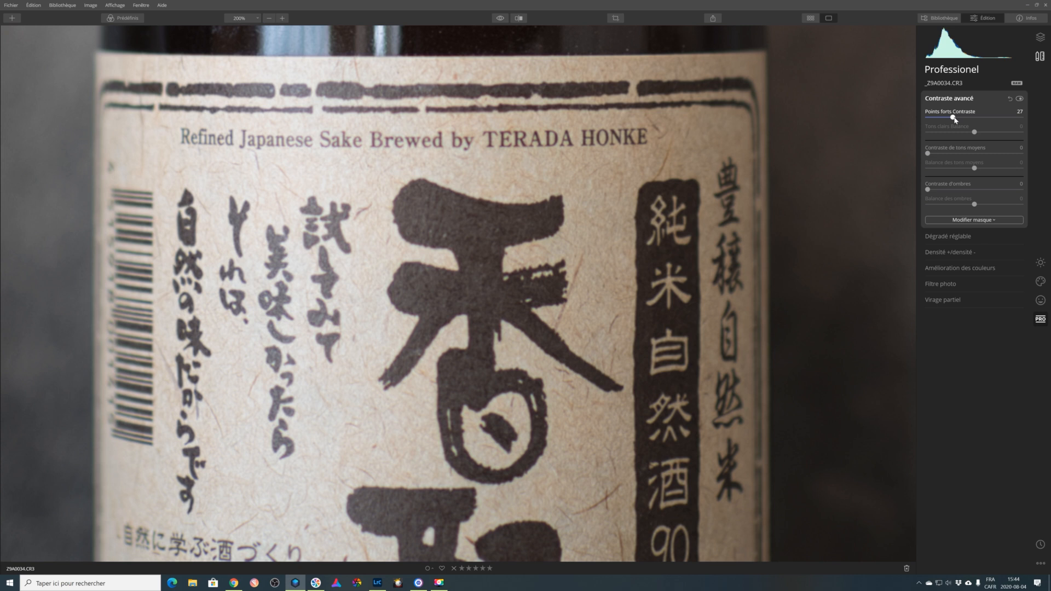
pyautogui.moveTo(988, 118); pyautogui.dragTo(1022, 116)
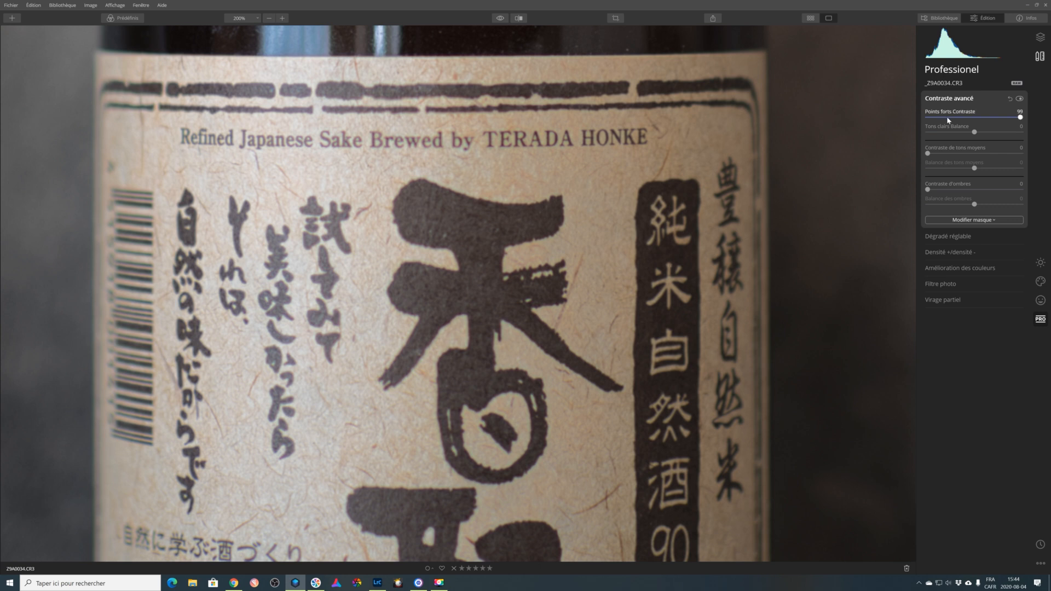
pyautogui.moveTo(977, 118); pyautogui.dragTo(926, 118)
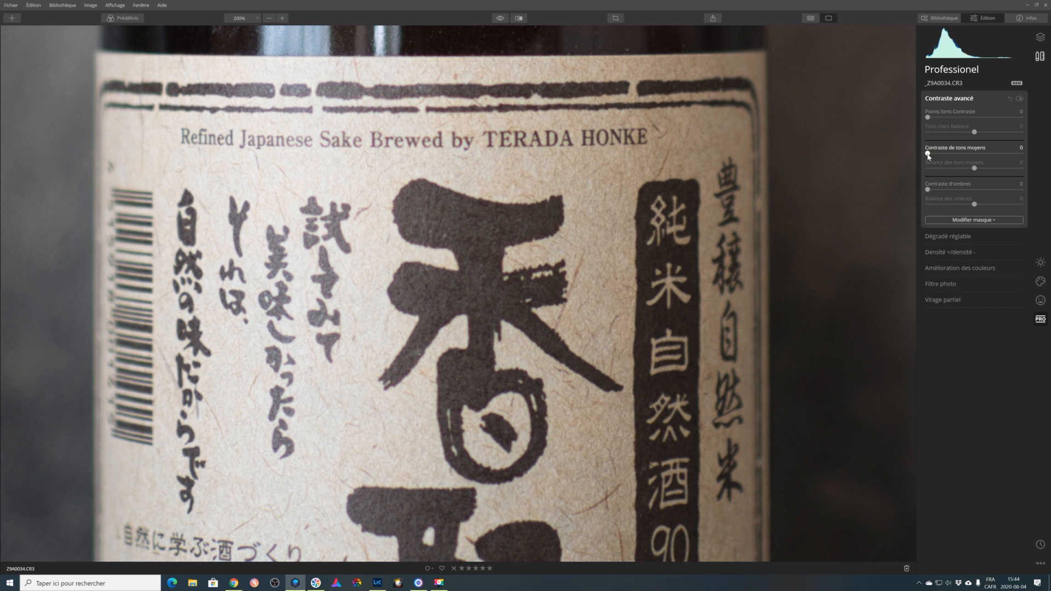
# Step: Test the midtone contrast at 100 with its balance at -60 and -23, and reset all Contraste avancé adjustments
pyautogui.moveTo(928, 155); pyautogui.dragTo(960, 154)
pyautogui.moveTo(1041, 166); pyautogui.dragTo(982, 171)
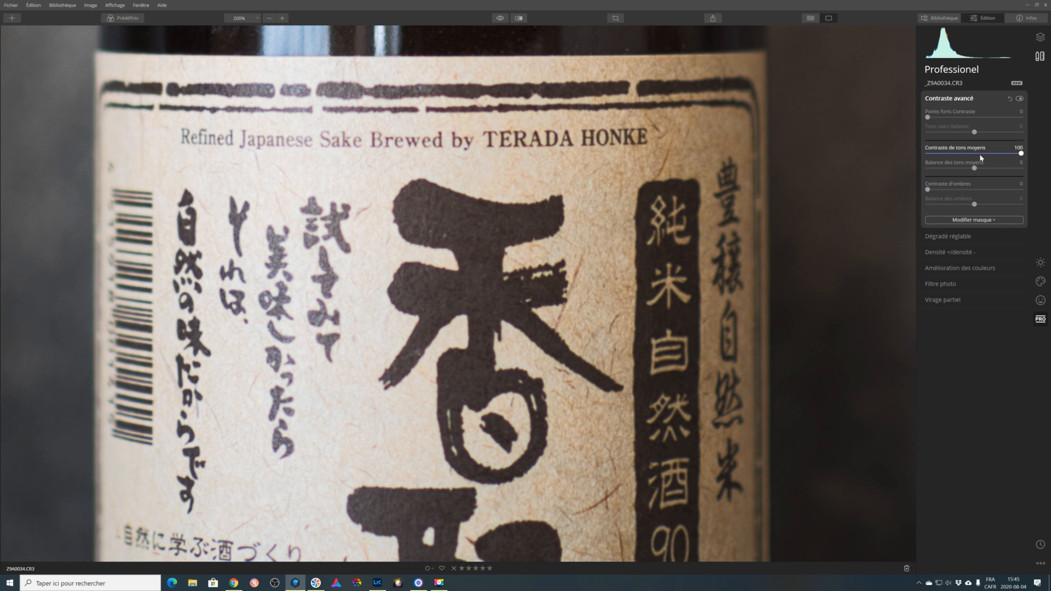
pyautogui.moveTo(974, 168); pyautogui.dragTo(946, 173)
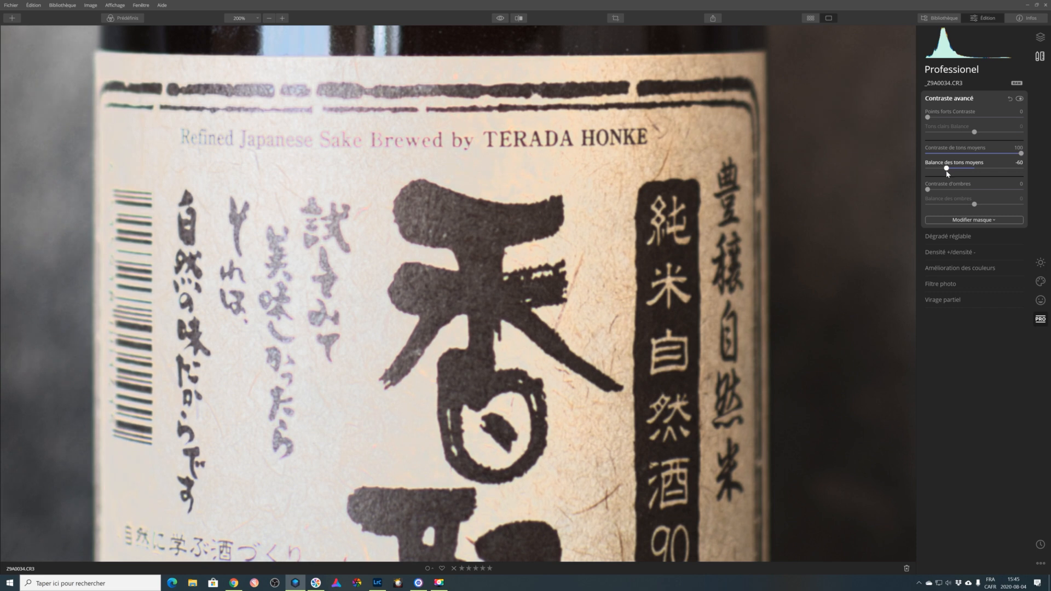
pyautogui.moveTo(950, 174); pyautogui.dragTo(959, 174)
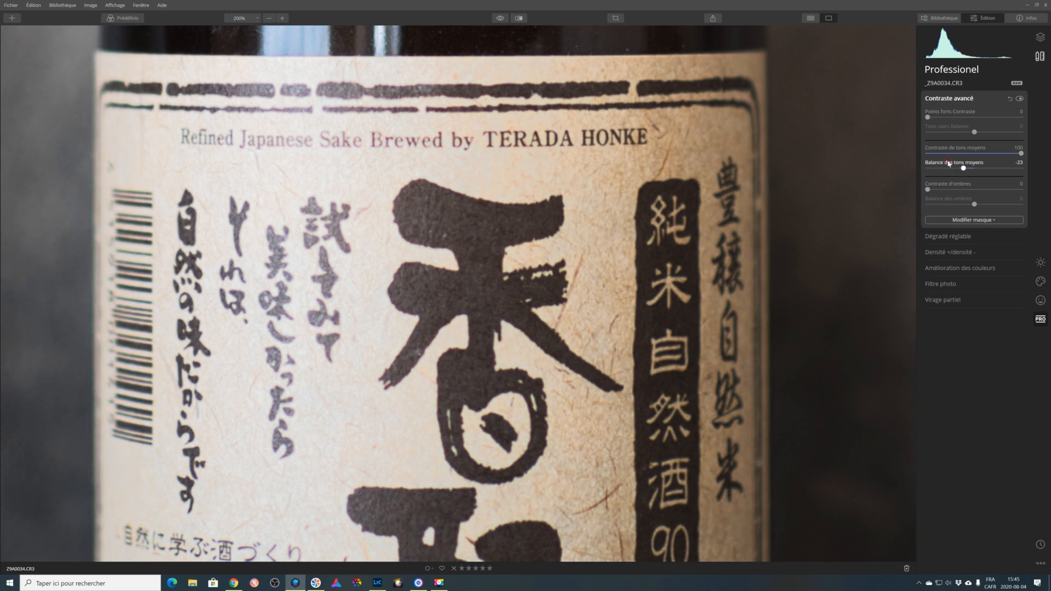
pyautogui.doubleClick(949, 163)
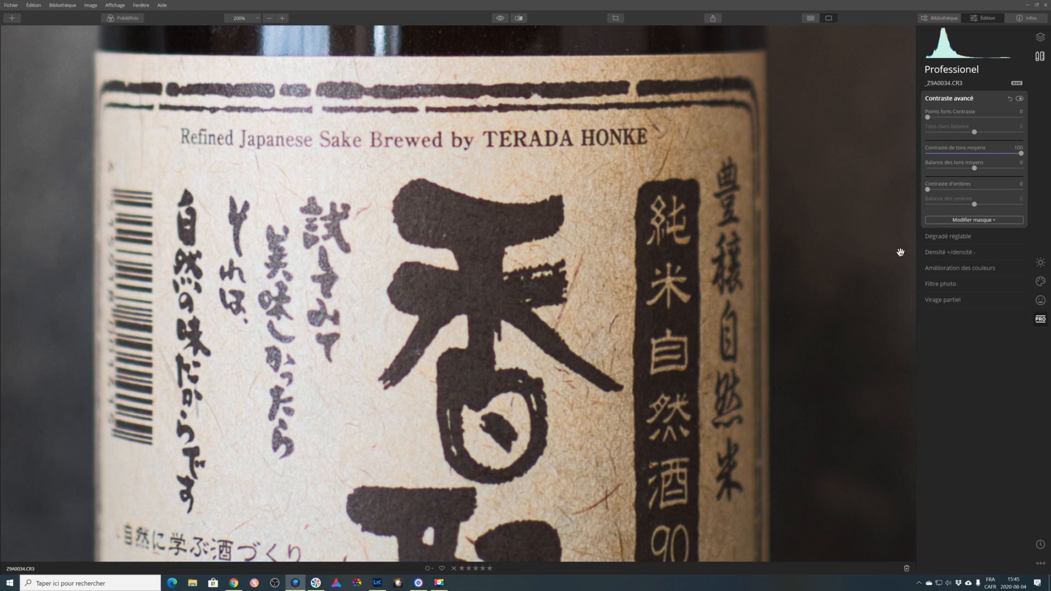
pyautogui.click(1010, 100)
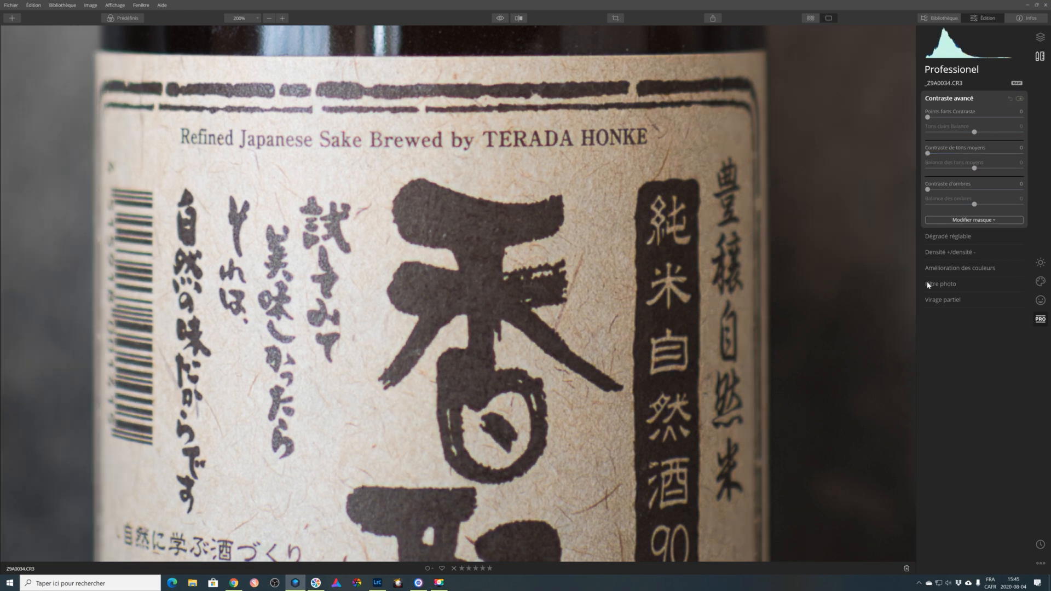
# Step: Test Détails grossiers near its maximum with the Accentuer les détails tool, lower it to 5, and reset it
pyautogui.click(1041, 263)
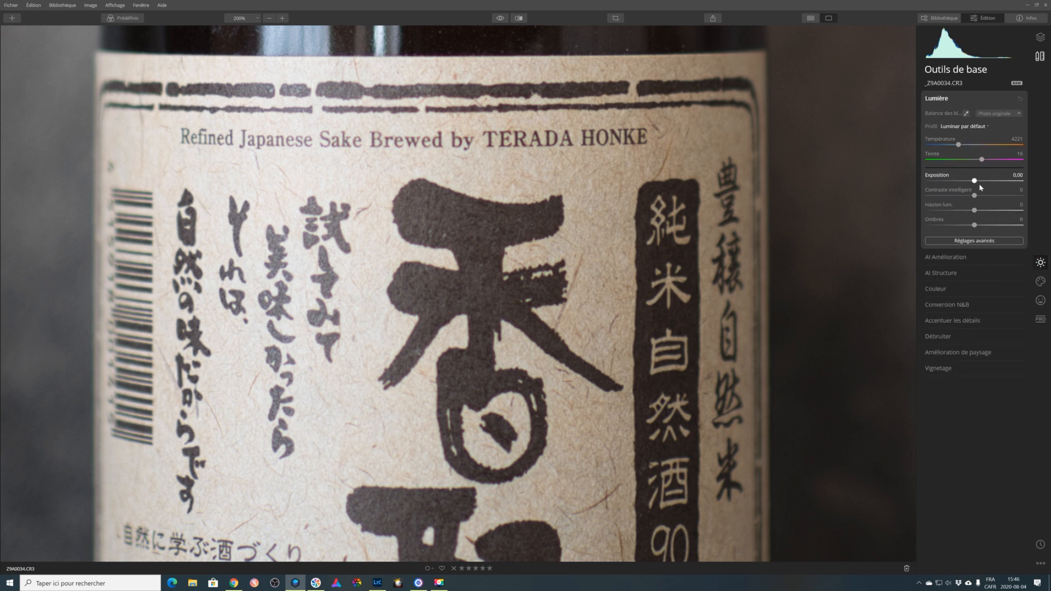
pyautogui.click(966, 321)
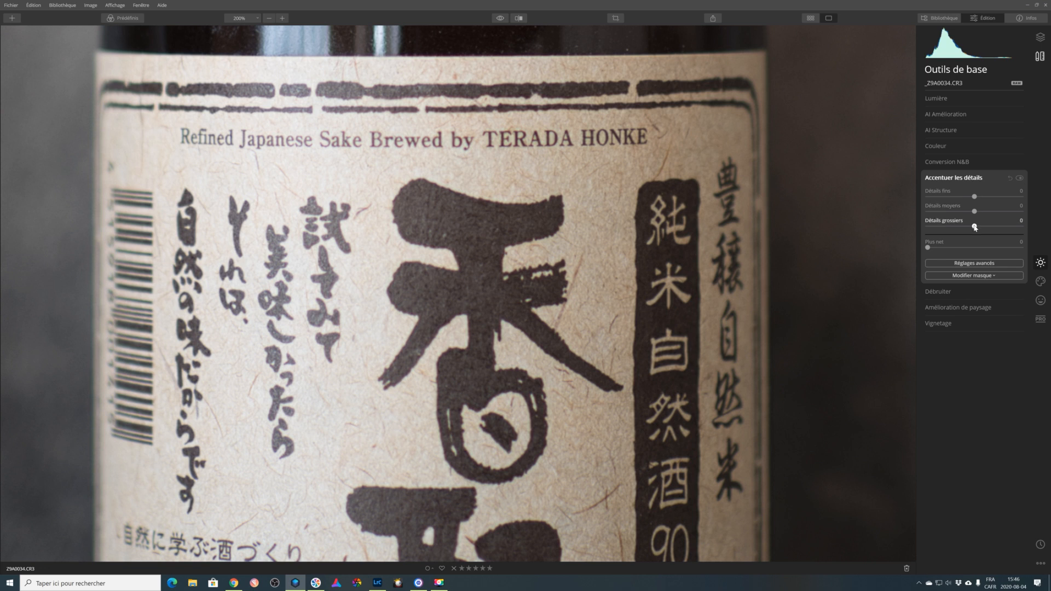
pyautogui.moveTo(975, 227); pyautogui.dragTo(1020, 231)
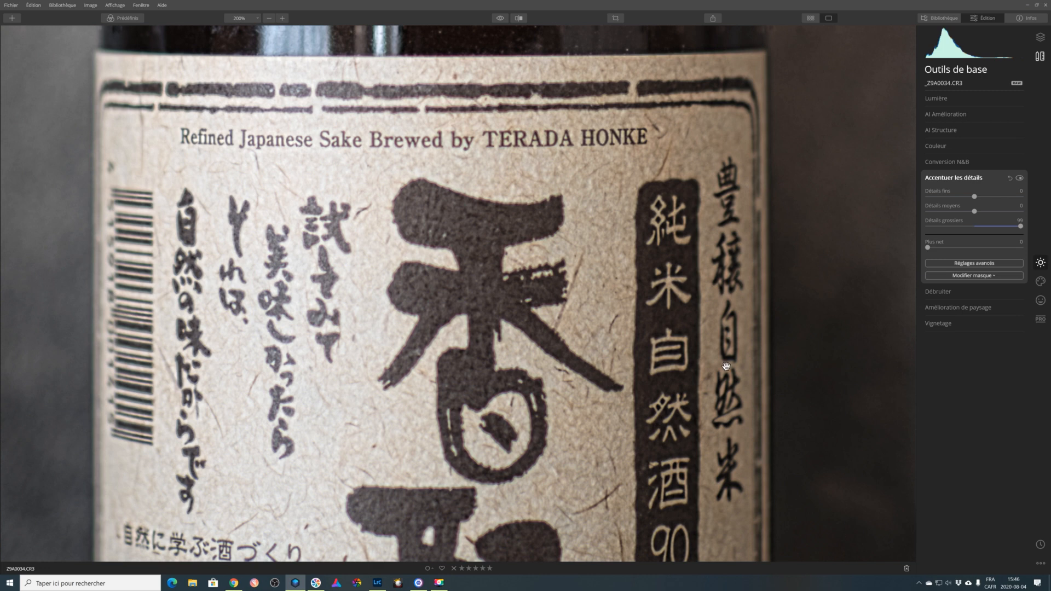
pyautogui.moveTo(1018, 229); pyautogui.dragTo(981, 229)
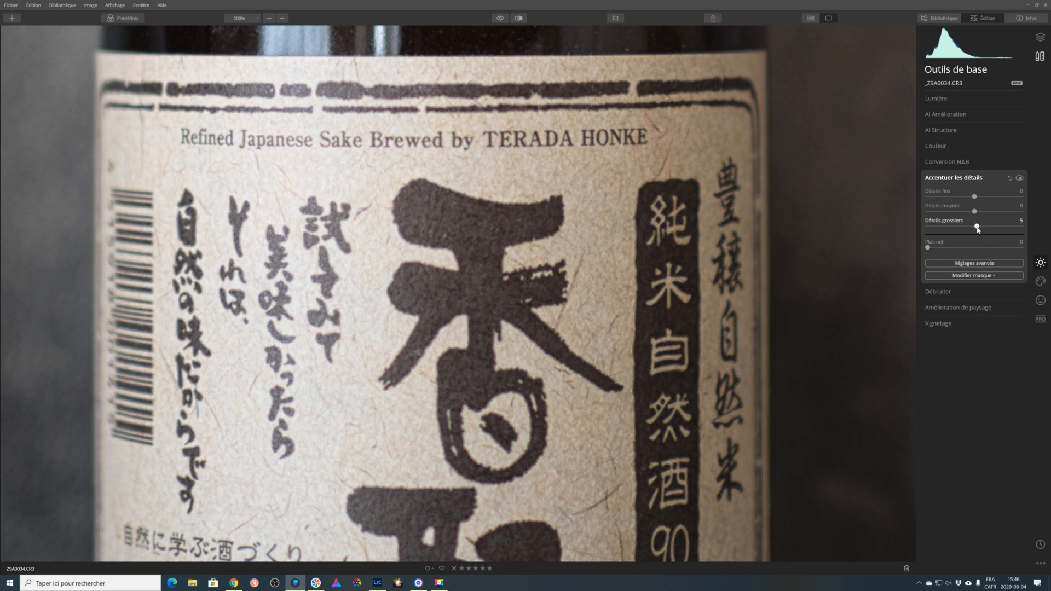
pyautogui.doubleClick(956, 221)
# Step: Test Détails moyens at 100 and reset it, and do the same with Détails fins on the bottle label
pyautogui.moveTo(975, 212); pyautogui.dragTo(1025, 217)
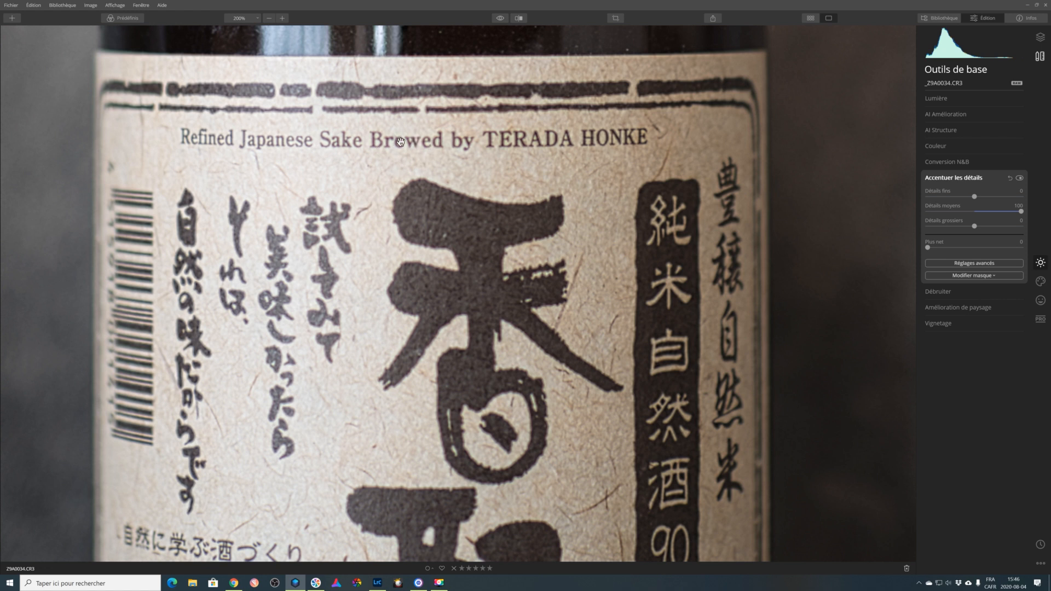
pyautogui.doubleClick(952, 210)
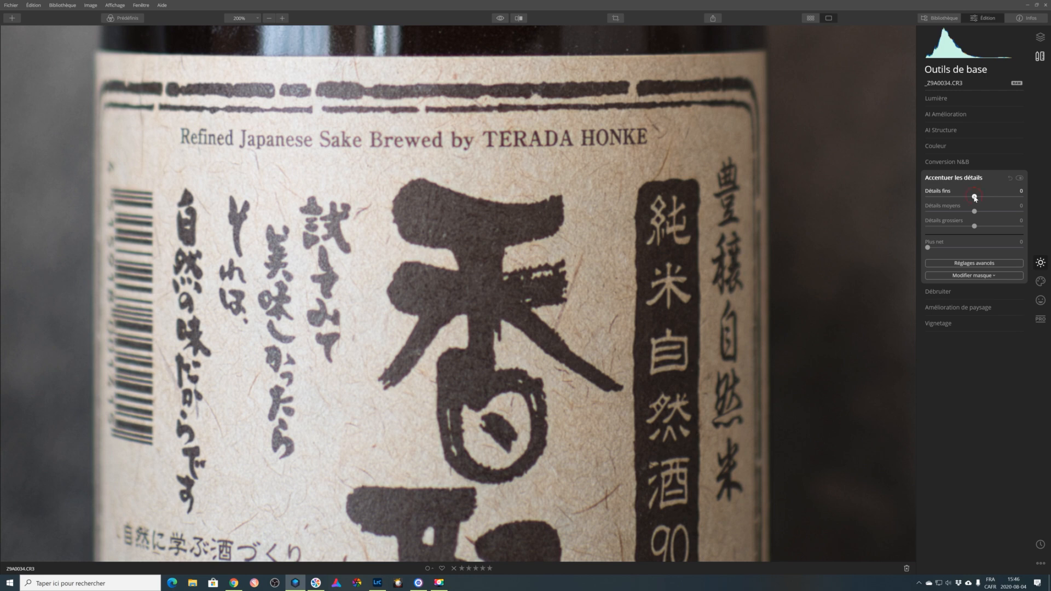
pyautogui.moveTo(975, 197); pyautogui.dragTo(1030, 201)
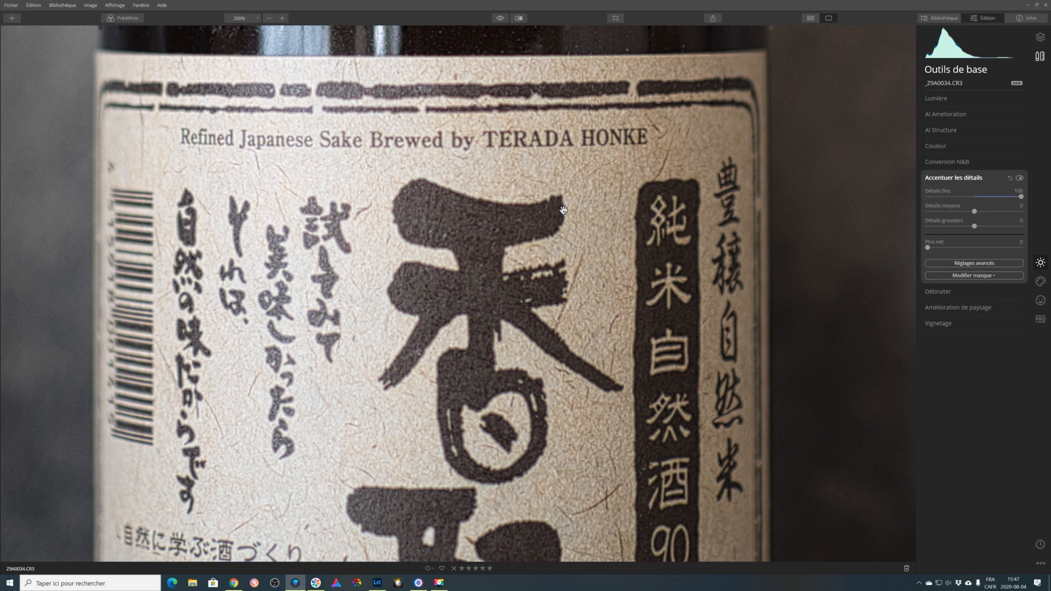
pyautogui.moveTo(1019, 198); pyautogui.dragTo(973, 201)
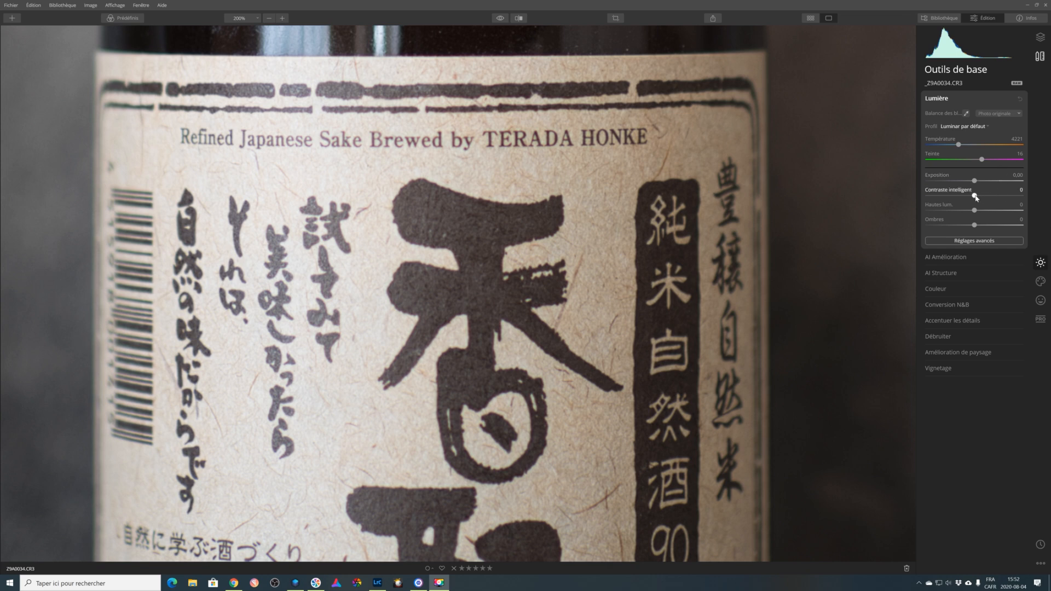
# Step: Set Contraste intelligent to 40 and the AI Structure amount to 35, and compare the bottle label with the original photo
pyautogui.moveTo(976, 198); pyautogui.dragTo(996, 200)
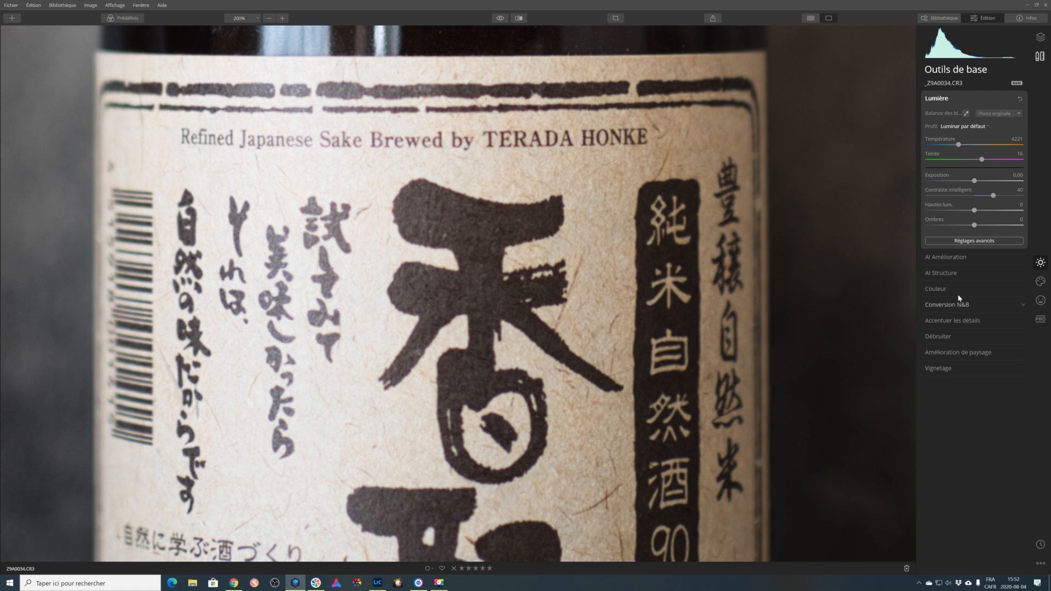
pyautogui.click(1023, 274)
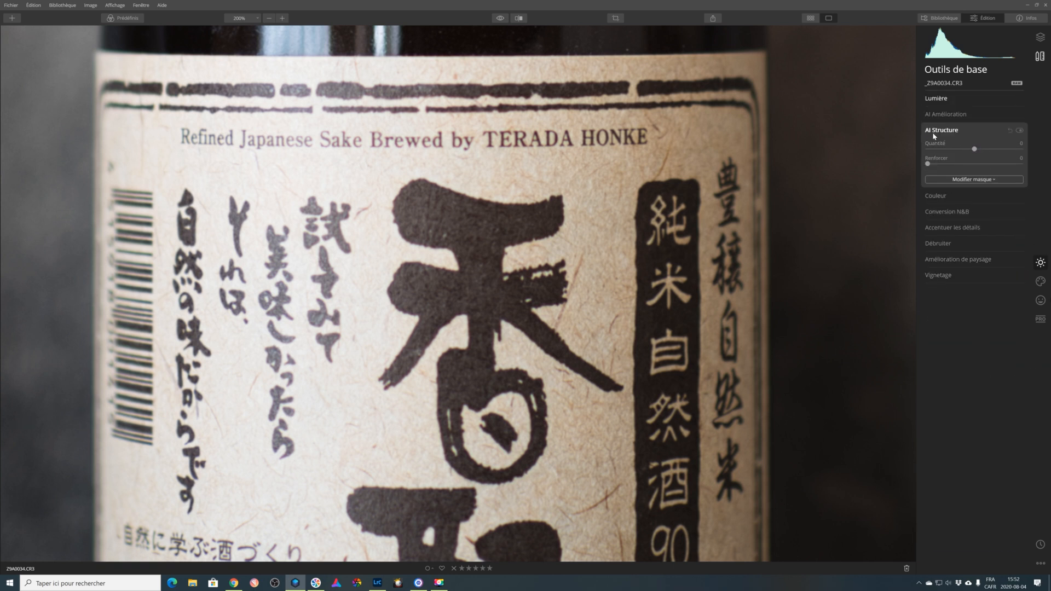
pyautogui.moveTo(975, 149); pyautogui.dragTo(991, 151)
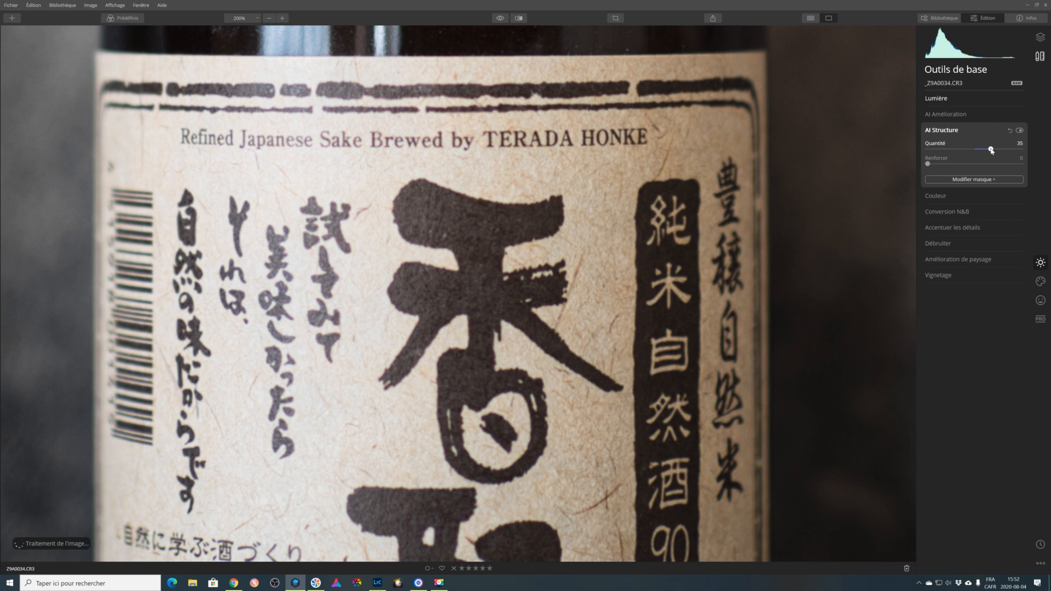
pyautogui.click(500, 19)
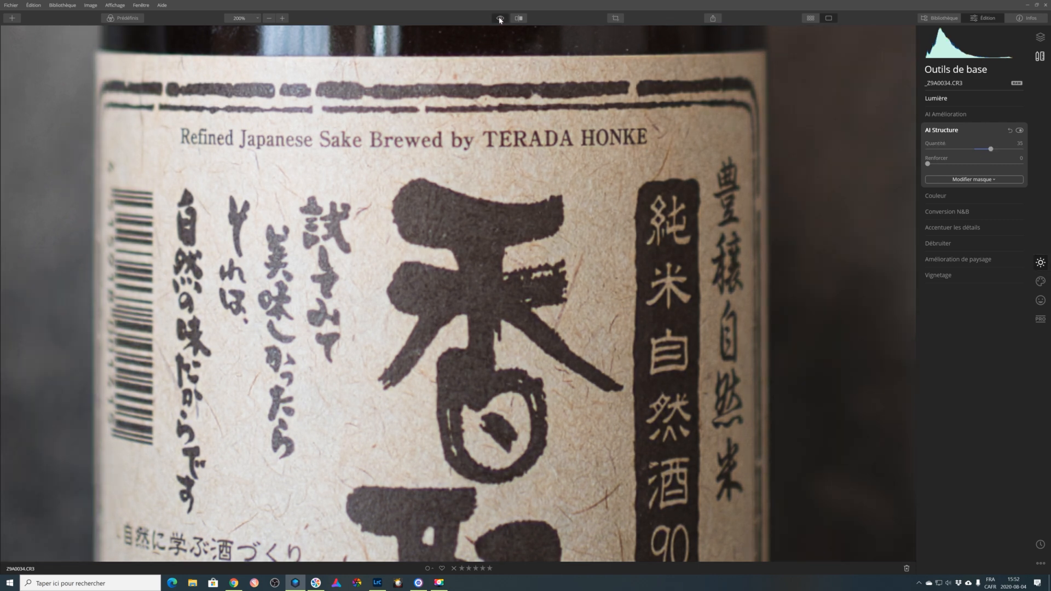
pyautogui.click(499, 20)
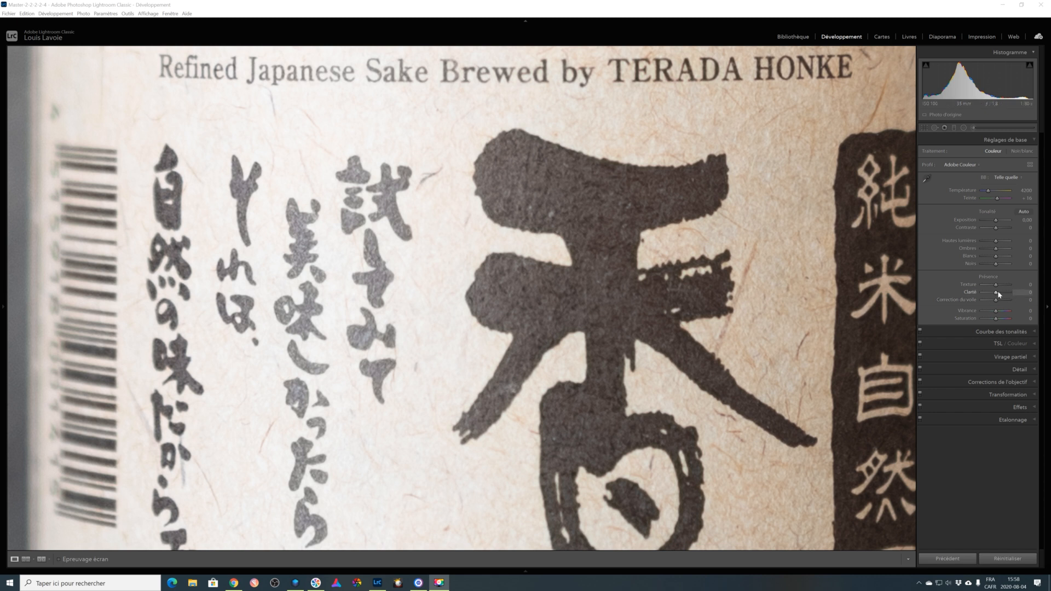
# Step: In Lightroom Classic, test Clarté at +100 on the bottle label and reset it
pyautogui.moveTo(997, 294); pyautogui.dragTo(997, 295)
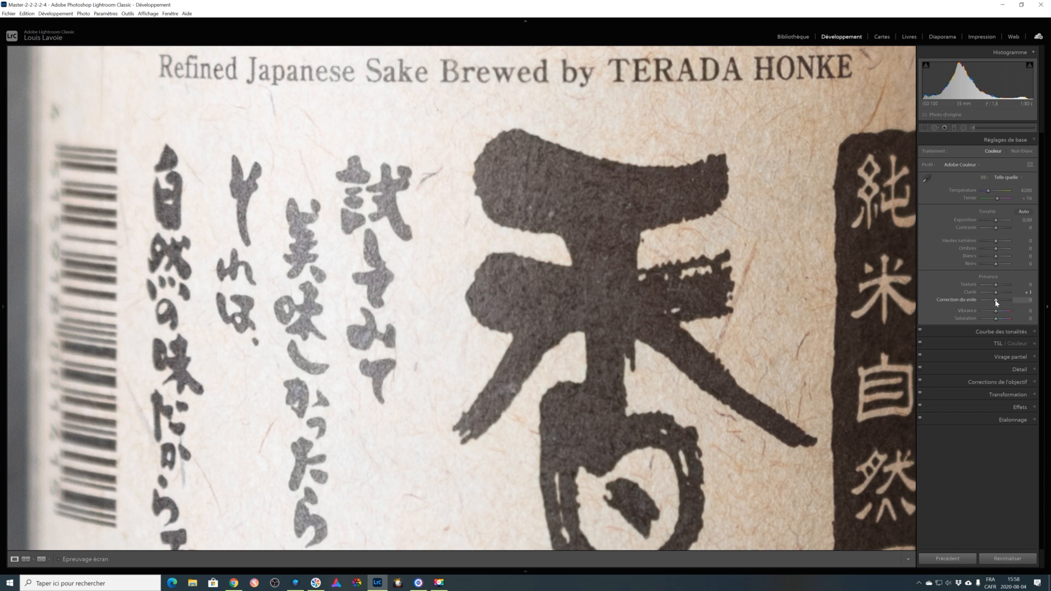
pyautogui.moveTo(997, 295); pyautogui.dragTo(1017, 294)
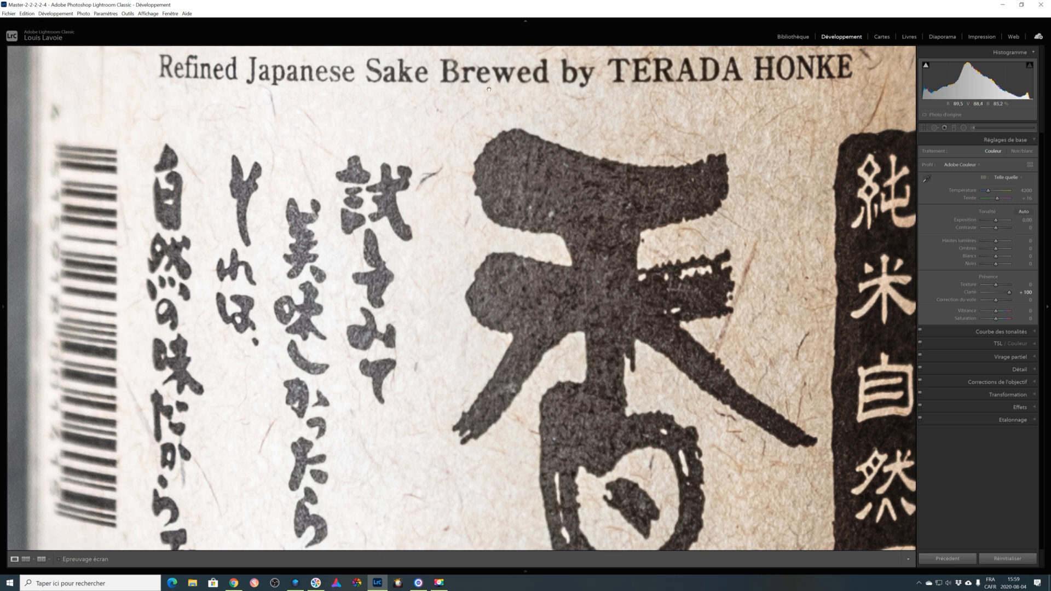
pyautogui.doubleClick(971, 292)
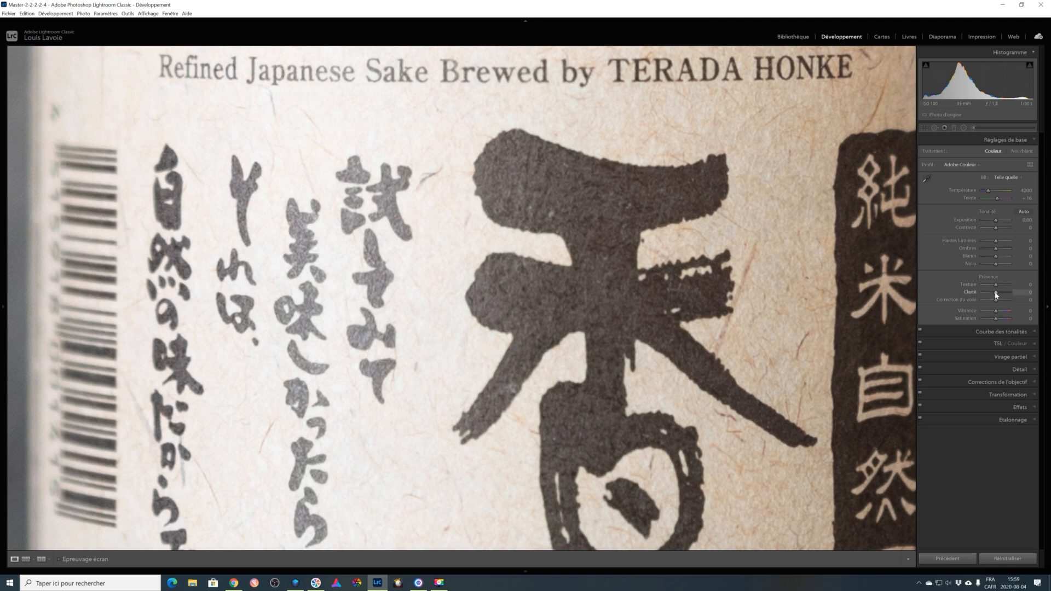
# Step: Test Texture at +100 on the bottle label and reset it
pyautogui.click(997, 287)
pyautogui.moveTo(997, 286); pyautogui.dragTo(1022, 288)
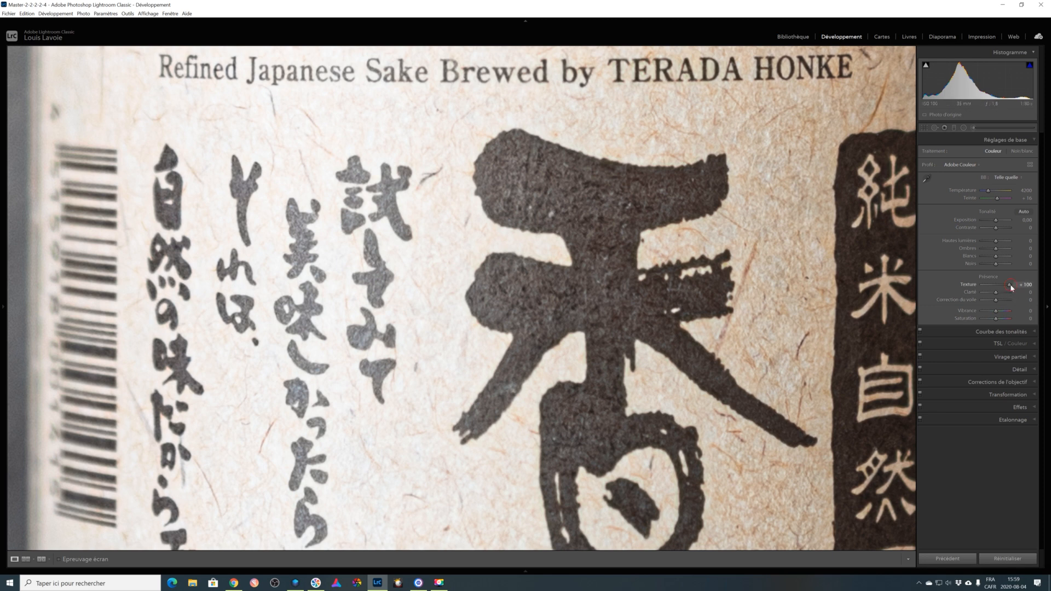
pyautogui.moveTo(1011, 287); pyautogui.dragTo(1033, 289)
pyautogui.doubleClick(968, 286)
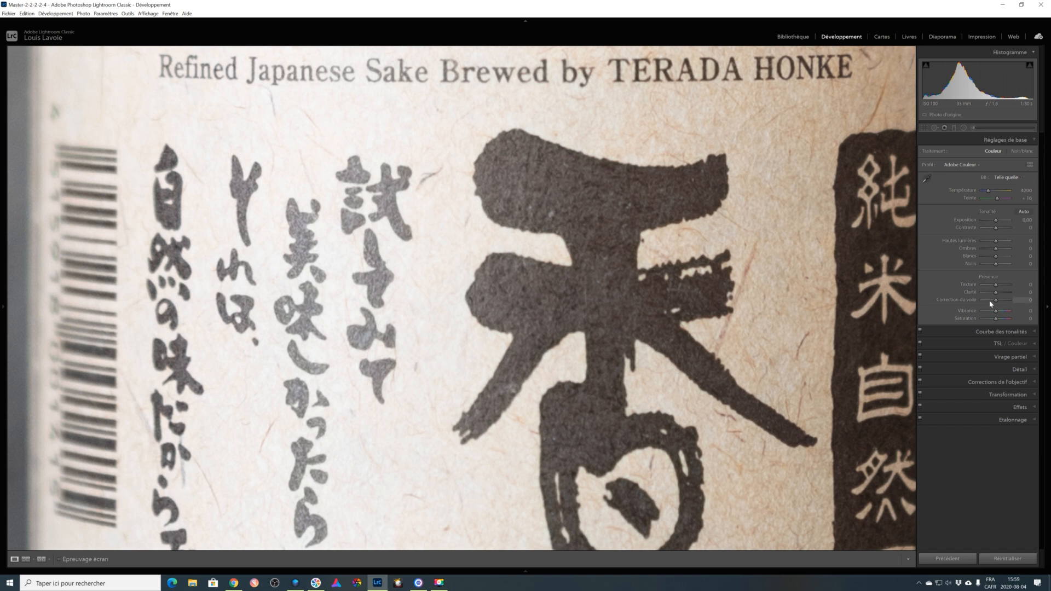
# Step: Set the sharpening Gain to 150 in the Détail settings and raise Masquage while previewing the sharpening mask
pyautogui.click(1035, 371)
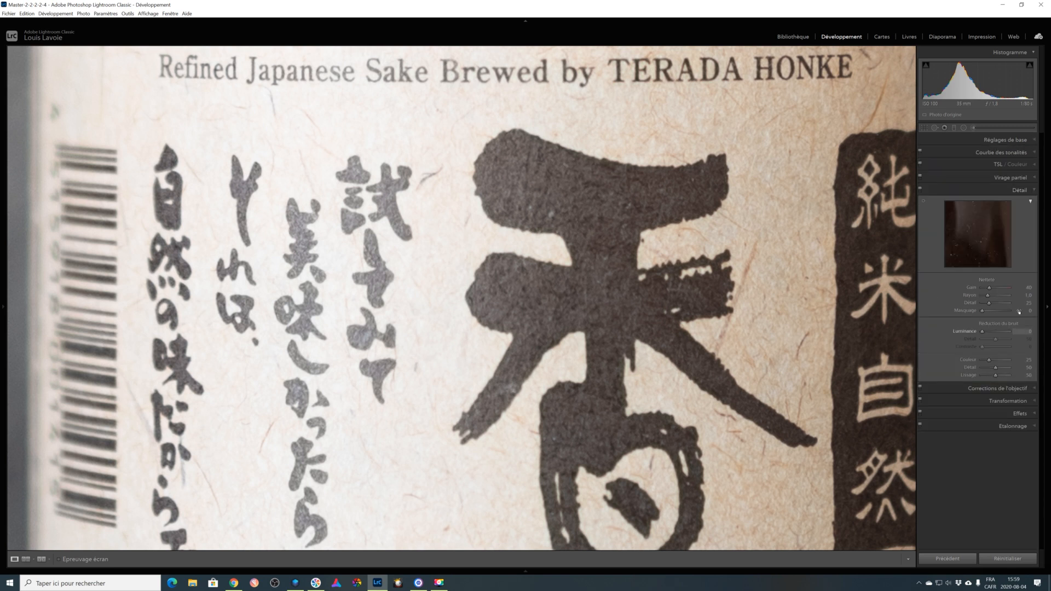
pyautogui.moveTo(1010, 292); pyautogui.dragTo(1014, 292)
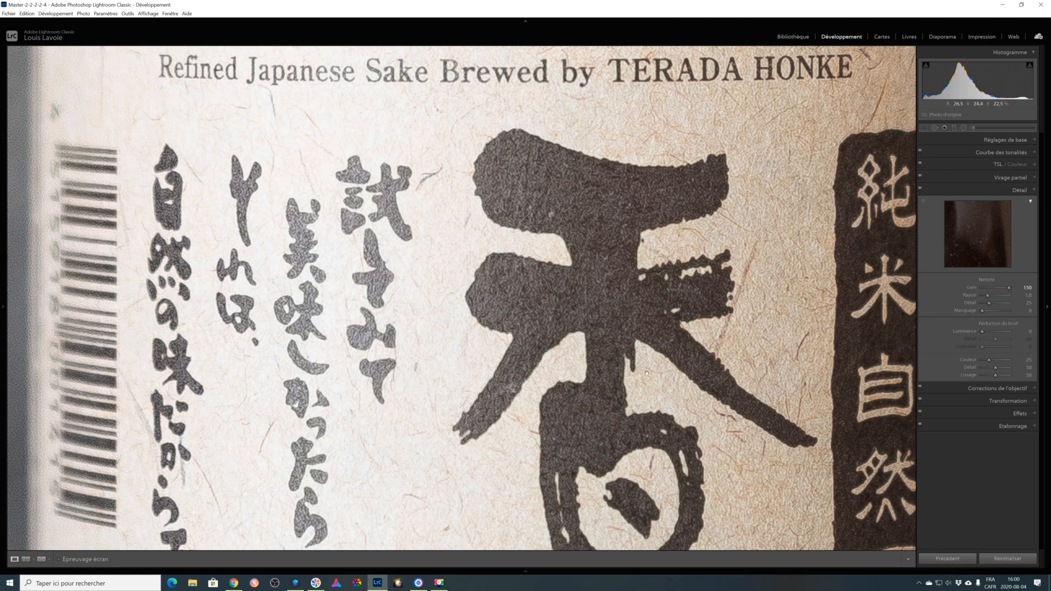
pyautogui.moveTo(1010, 289)
pyautogui.mouseDown()
pyautogui.moveTo(986, 290)
pyautogui.moveTo(1027, 291)
pyautogui.mouseUp()
pyautogui.moveTo(983, 312); pyautogui.dragTo(984, 313)
pyautogui.keyDown('alt'); pyautogui.moveTo(983, 313); pyautogui.dragTo(1004, 312); pyautogui.keyUp('alt')
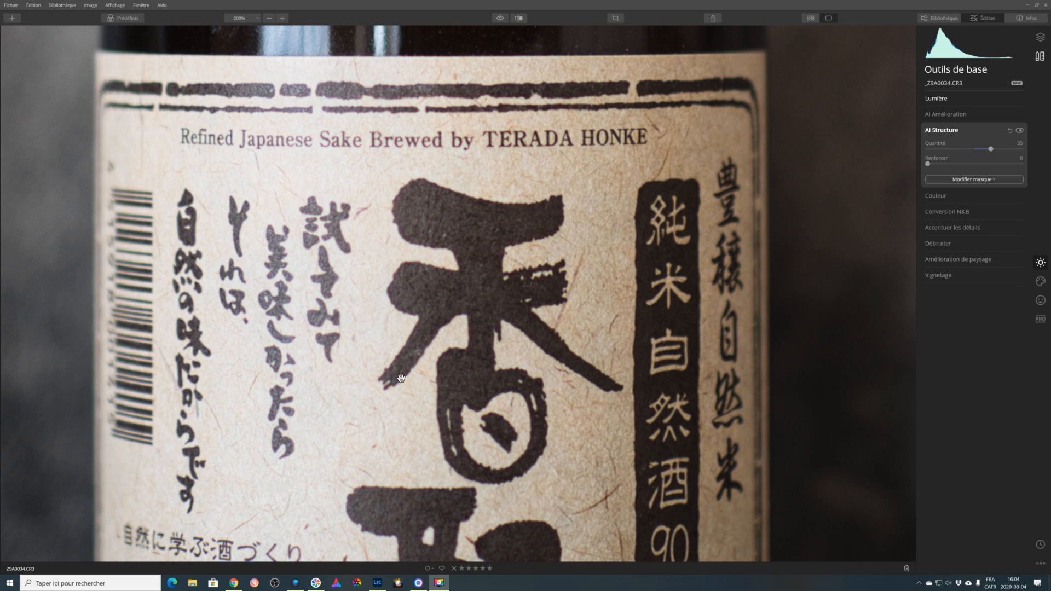
# Step: Switch from Luminar back to Lightroom Classic to compare the sharpened bottle label
pyautogui.click(377, 584)
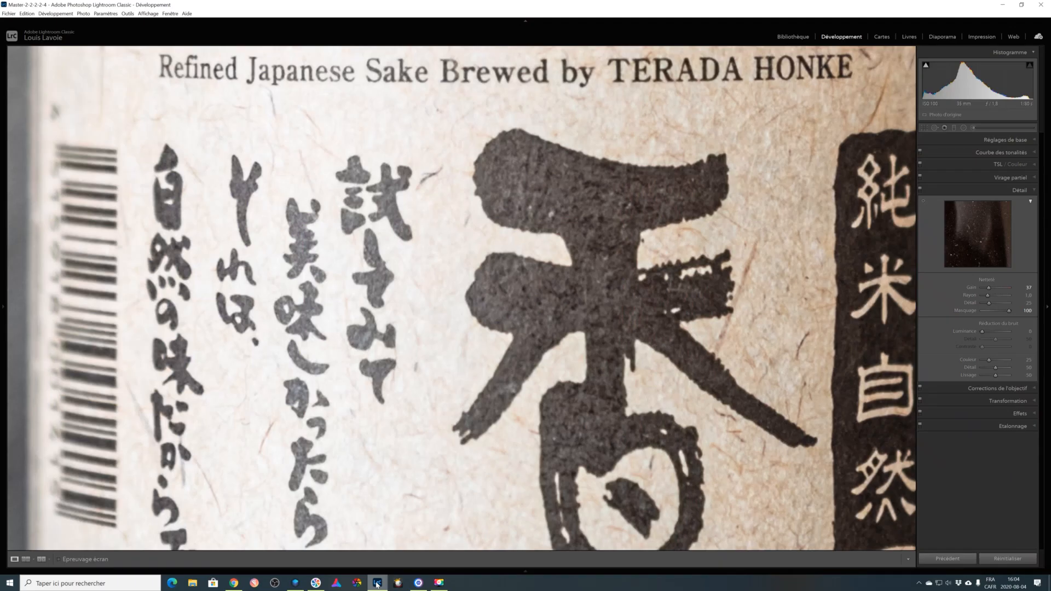
# Step: View the bottle label in Luminar and again in Lightroom Classic, and switch to ON1 Photo RAW
pyautogui.click(294, 585)
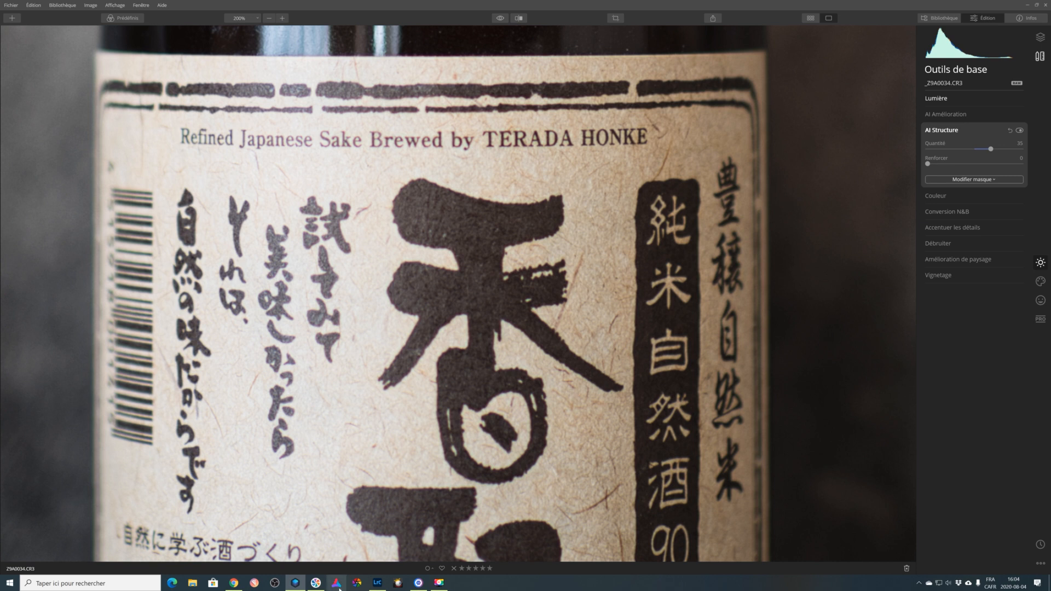
pyautogui.click(377, 583)
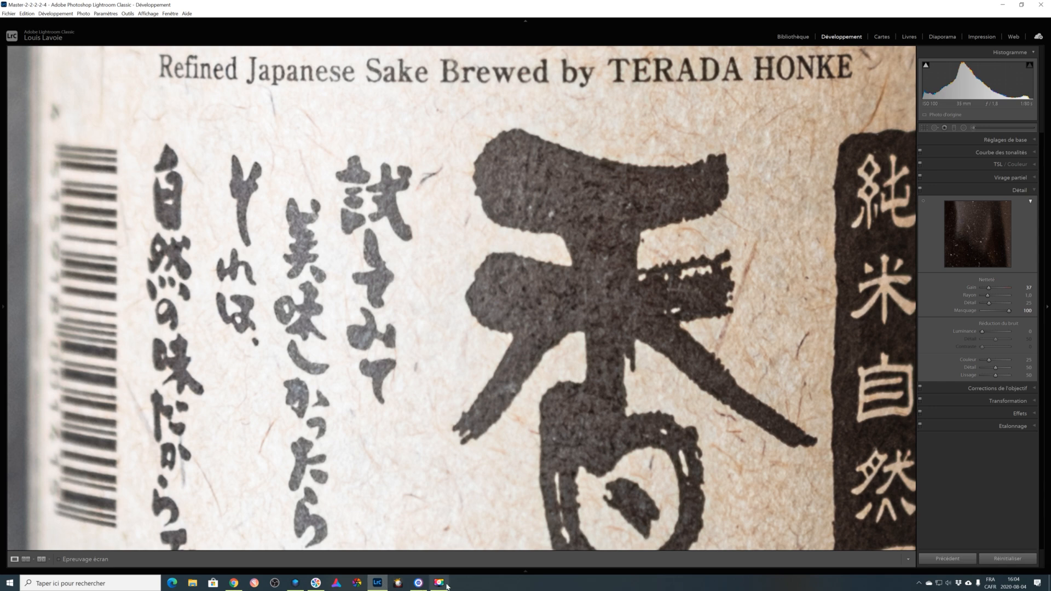
pyautogui.click(418, 586)
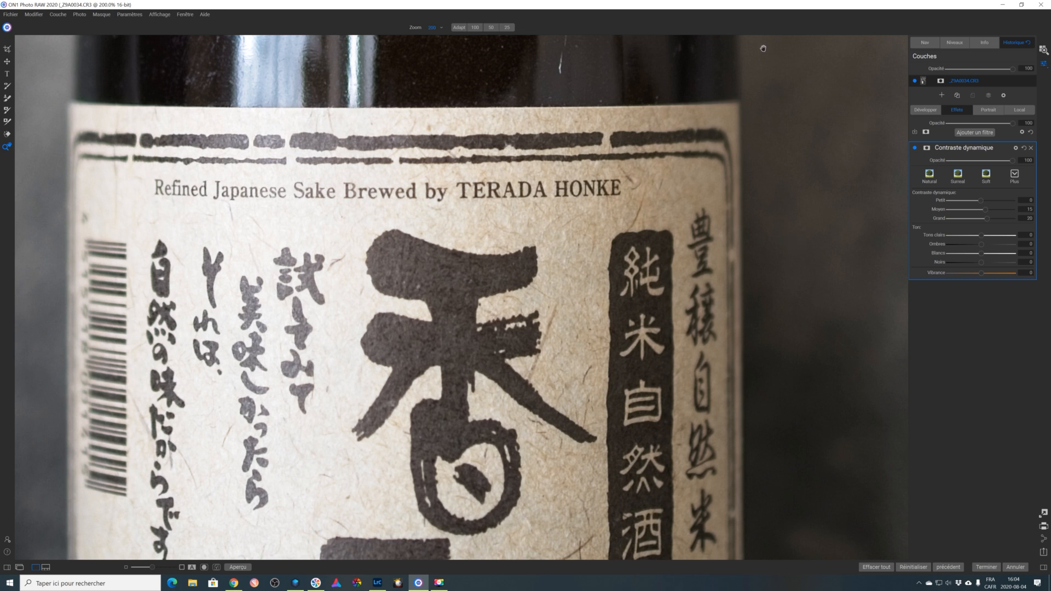
# Step: In Contraste dynamique, set Moyen to 0, test Grand at 100 on the bottle label and set it to 0
pyautogui.click(1025, 209)
pyautogui.write('0')
pyautogui.moveTo(988, 219); pyautogui.dragTo(1002, 219)
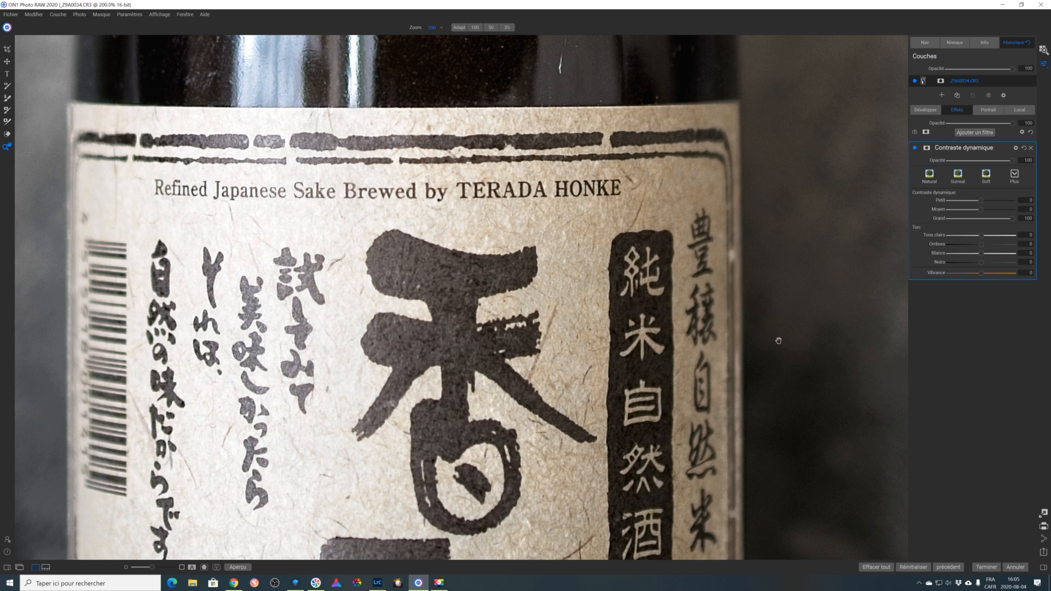
pyautogui.doubleClick(945, 221)
pyautogui.click(1026, 219)
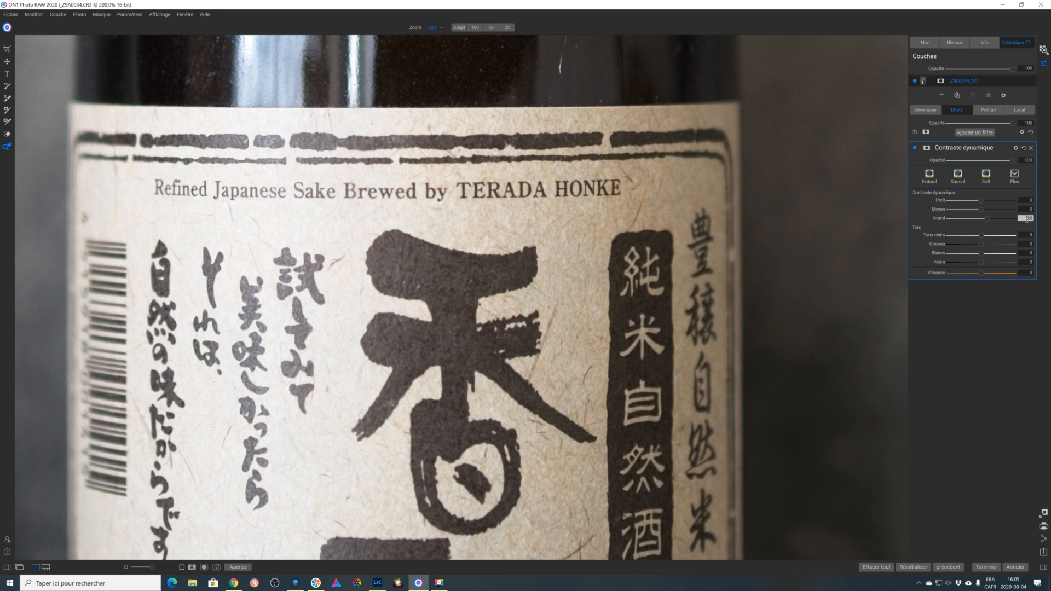
pyautogui.write('0')
# Step: Test the Moyen dynamic contrast at 100 on the bottle label and set it back to 0
pyautogui.moveTo(982, 212); pyautogui.dragTo(1011, 214)
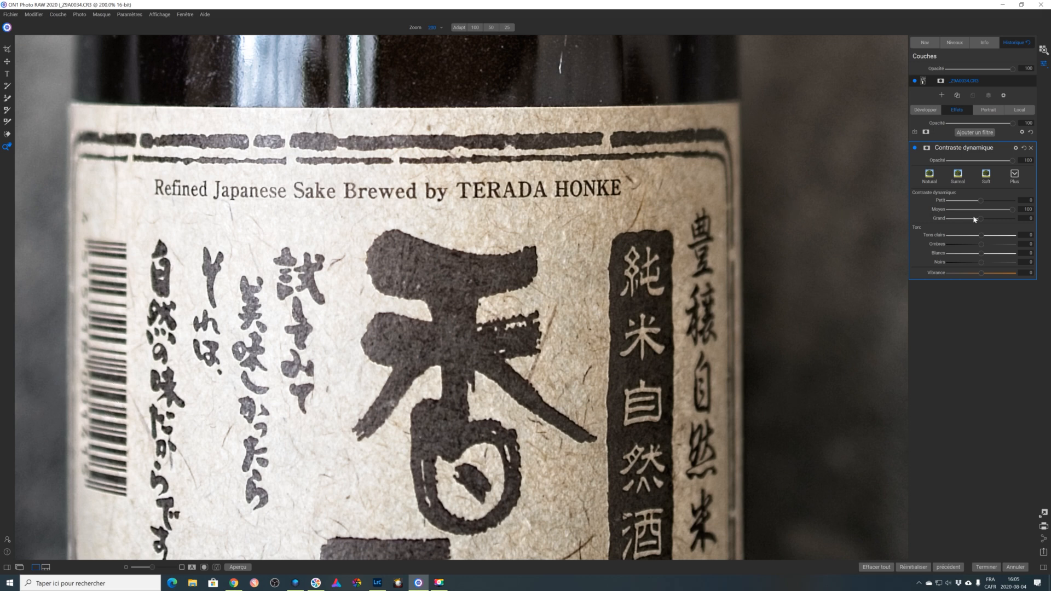
pyautogui.moveTo(994, 213); pyautogui.dragTo(1037, 221)
pyautogui.doubleClick(1013, 210)
pyautogui.click(1028, 209)
pyautogui.moveTo(1026, 209); pyautogui.dragTo(1040, 214)
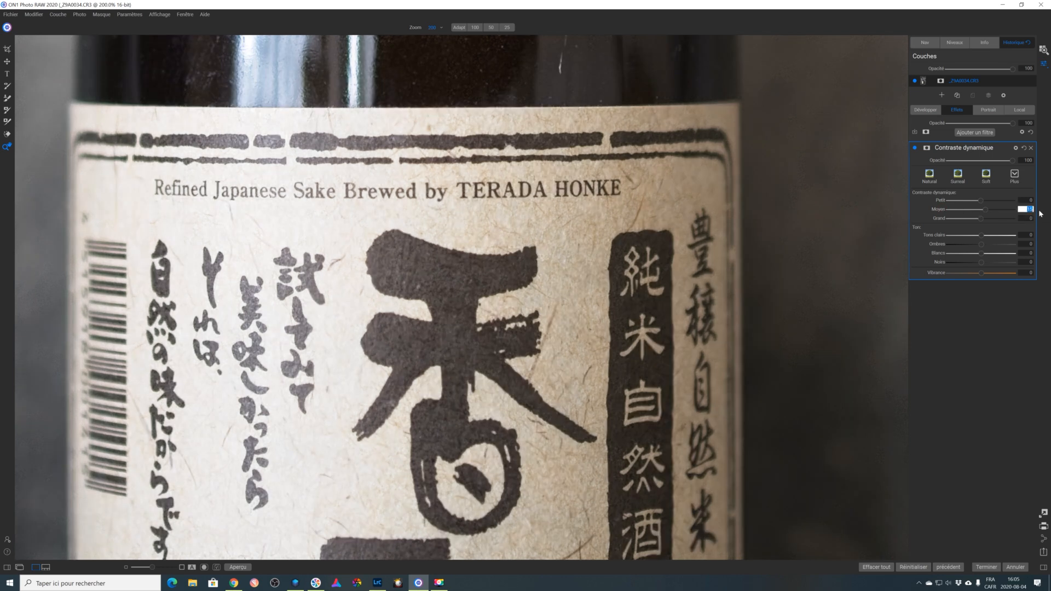
pyautogui.write('0')
# Step: Test the Petit dynamic contrast at 100 on the bottle label and return it to 0
pyautogui.moveTo(981, 201); pyautogui.dragTo(1025, 209)
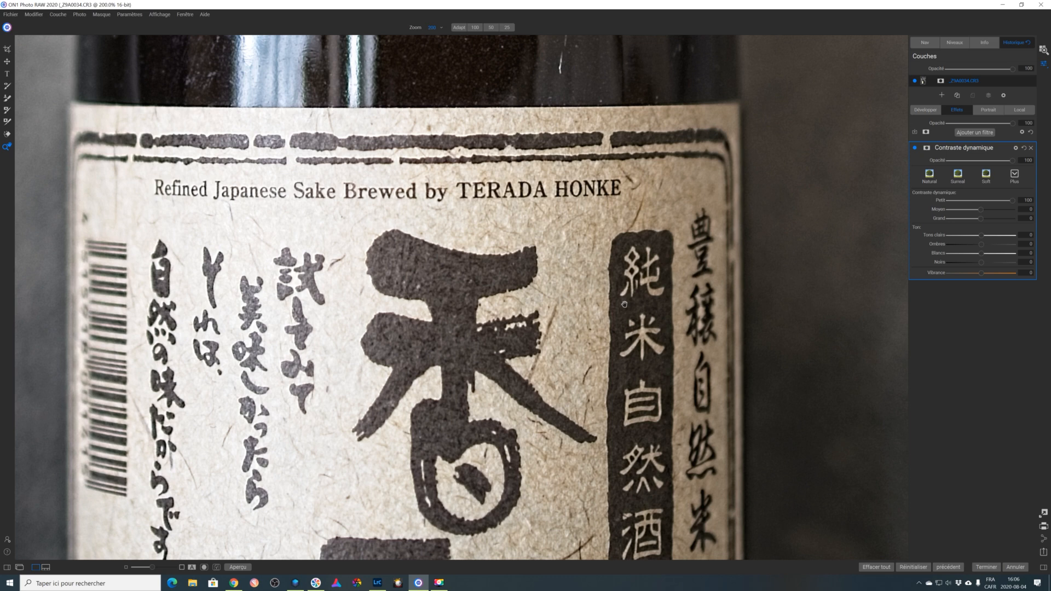
pyautogui.moveTo(1003, 201); pyautogui.dragTo(1038, 209)
pyautogui.moveTo(1013, 203); pyautogui.dragTo(981, 205)
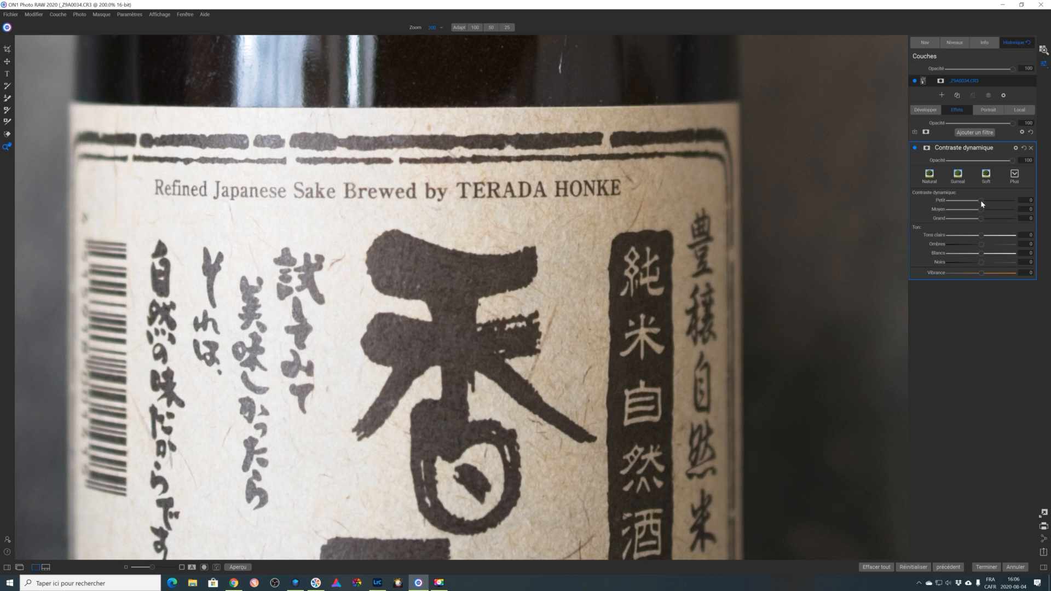
# Step: Set the dynamic contrast to 42 for Petit and 29 for Moyen, and raise Grand moderately
pyautogui.click(982, 202)
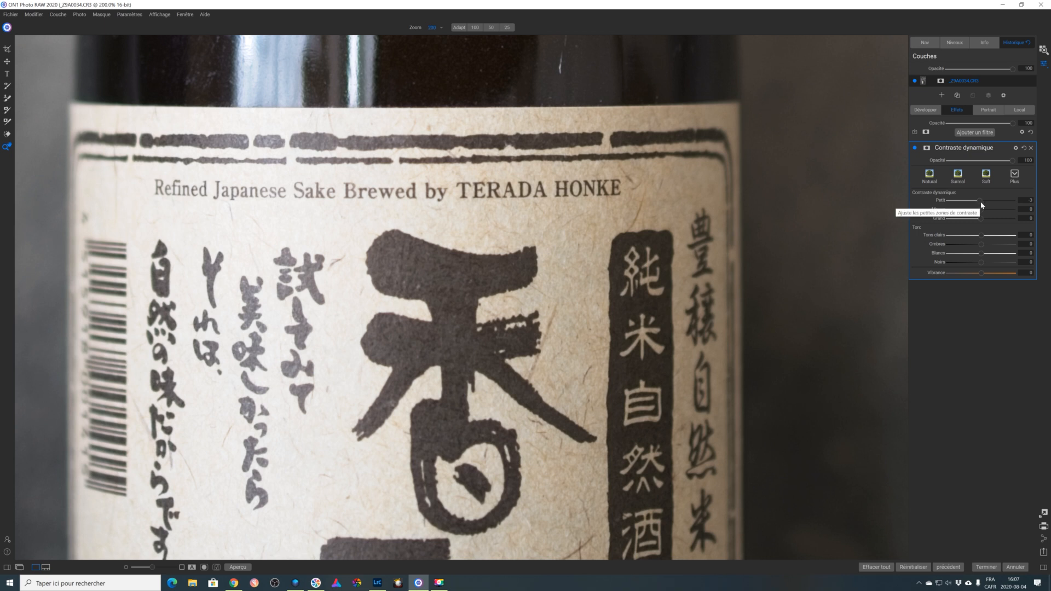
pyautogui.moveTo(981, 204); pyautogui.dragTo(994, 202)
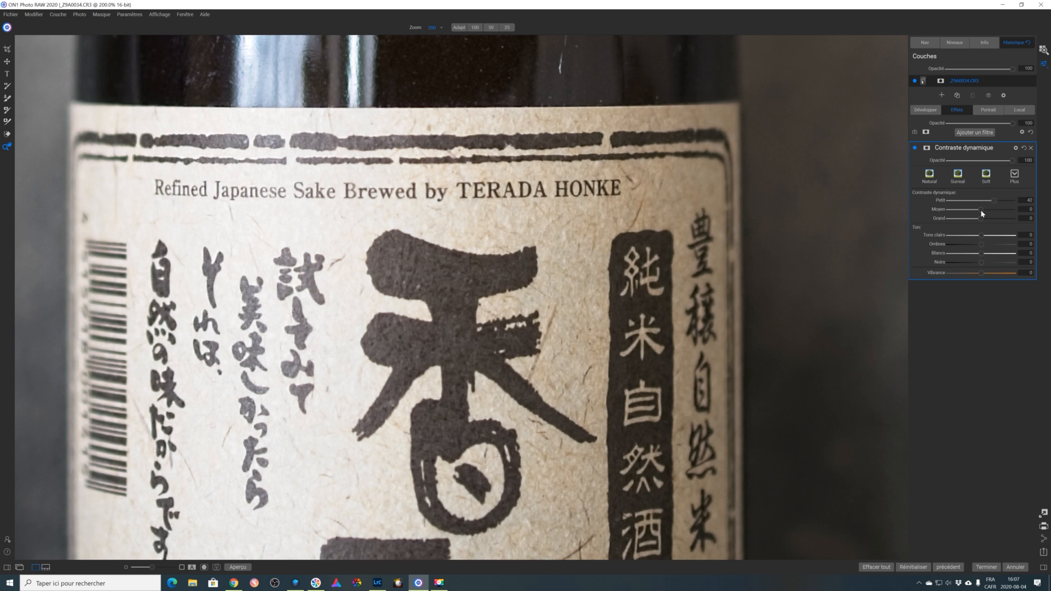
pyautogui.moveTo(982, 211); pyautogui.dragTo(990, 221)
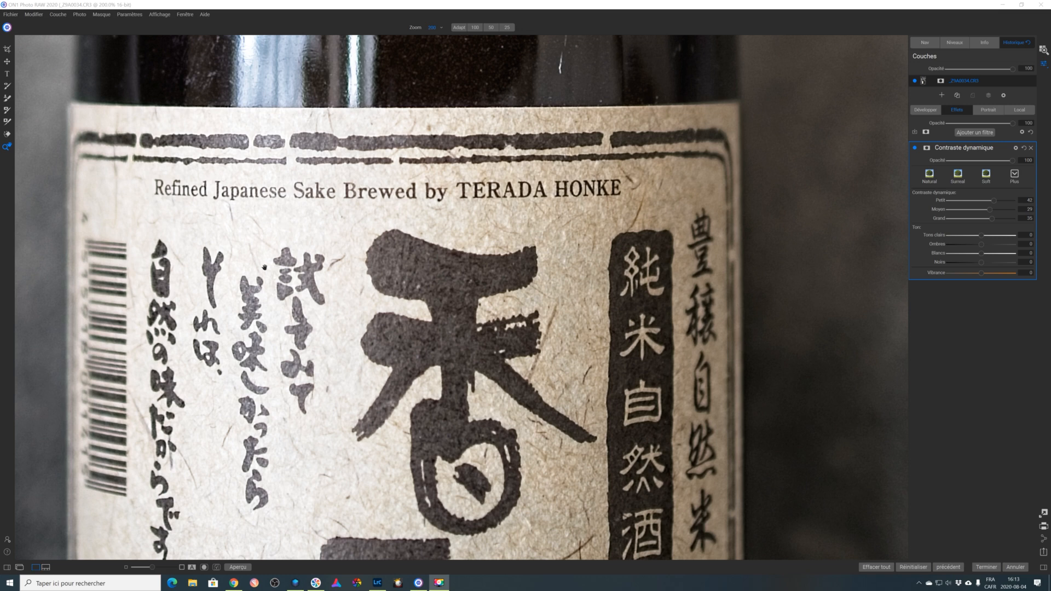
# Step: Compare the label's rendering in Luminar and Lightroom Classic with the dynamic contrast result in ON1 Photo RAW
pyautogui.click(295, 583)
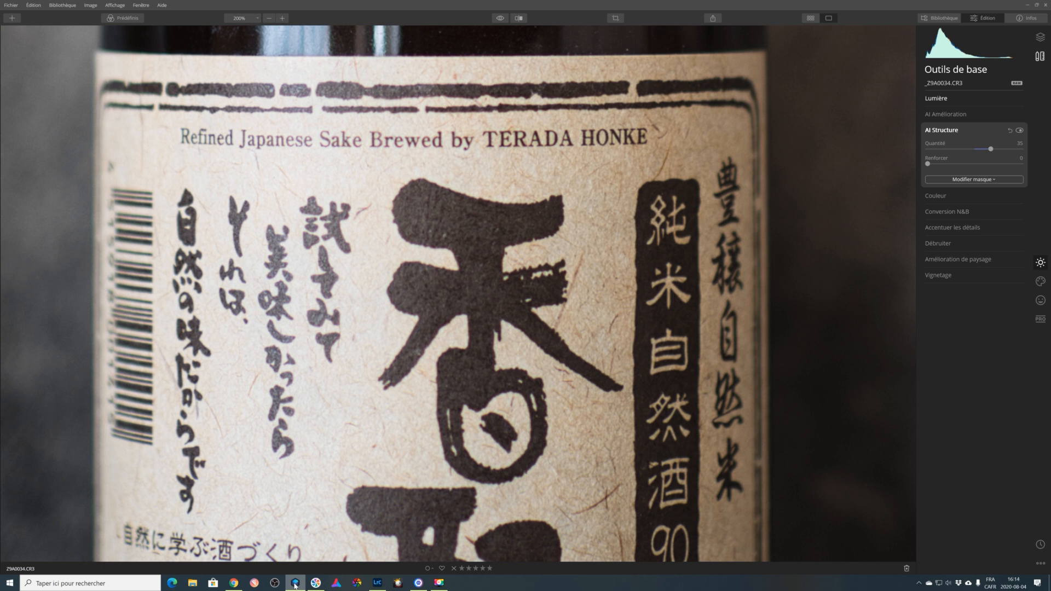
pyautogui.click(377, 583)
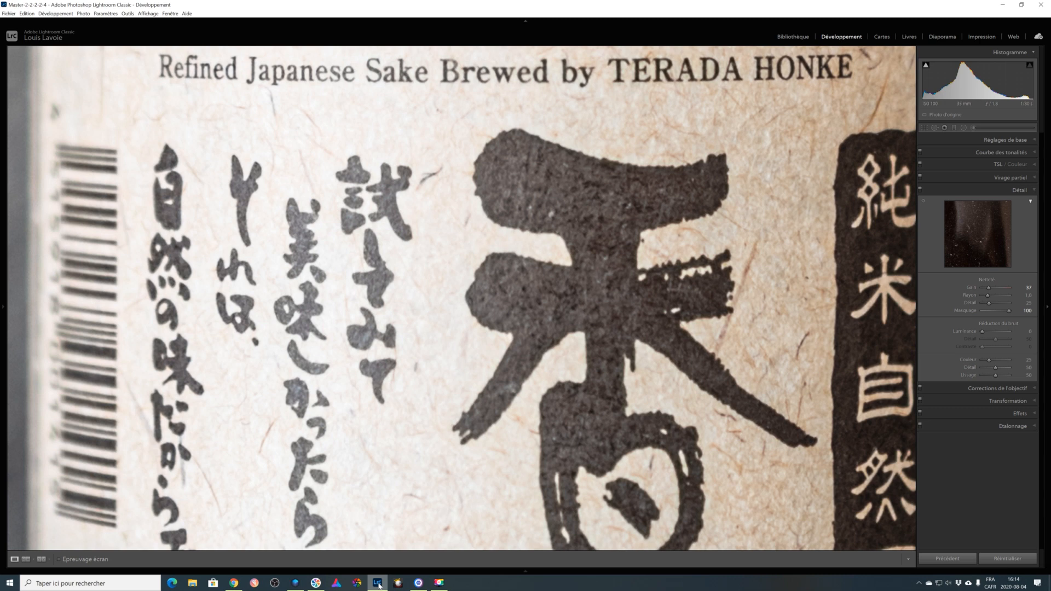
pyautogui.click(418, 584)
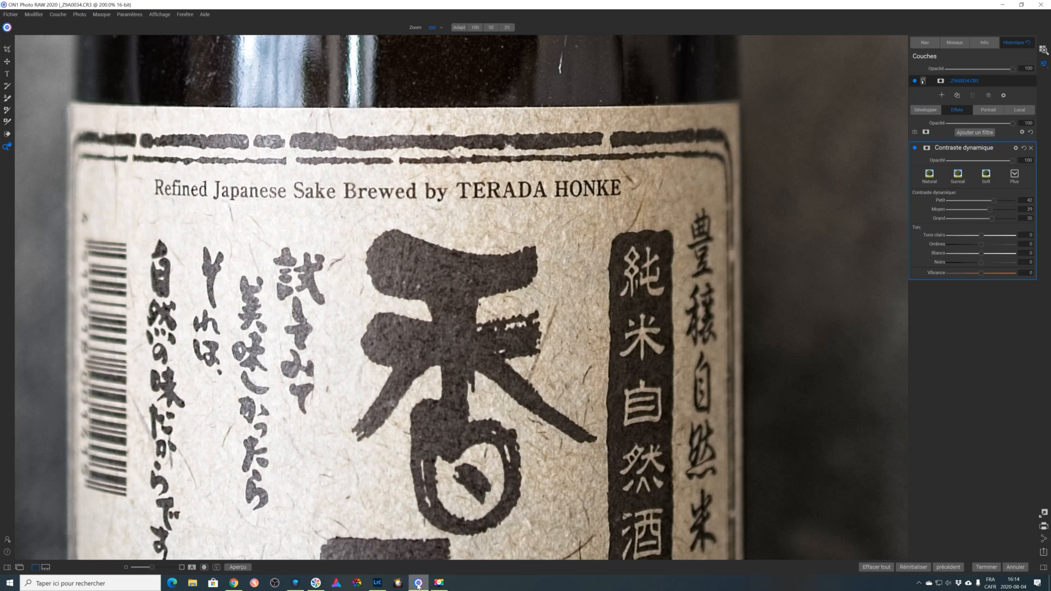